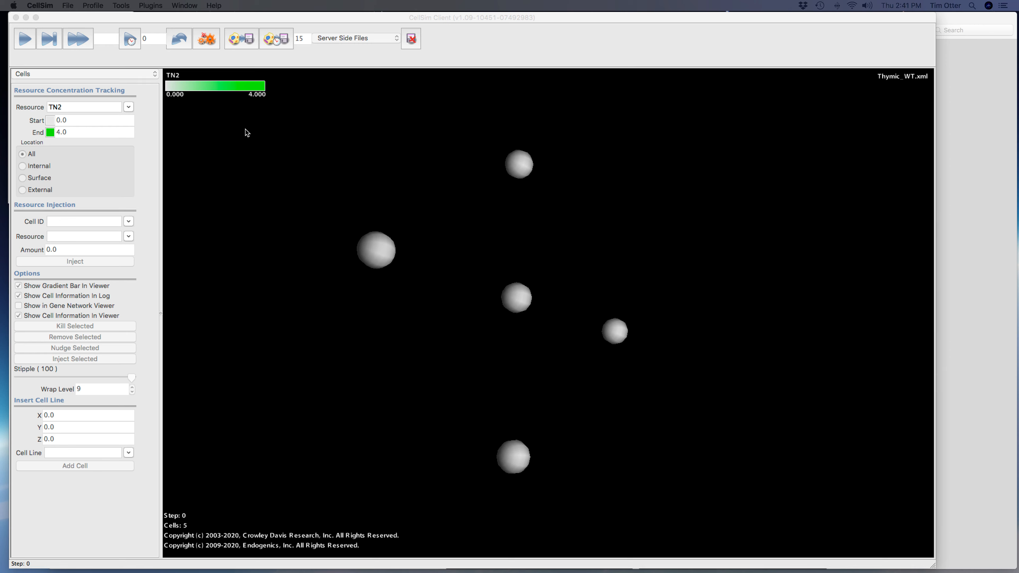
Color the cells by ProB and by ELP concentration, and inspect the central cell's ELP level before clearing its selection.
{"action": "left_click", "coordinate": [128, 108]}
{"action": "left_click", "coordinate": [72, 161]}
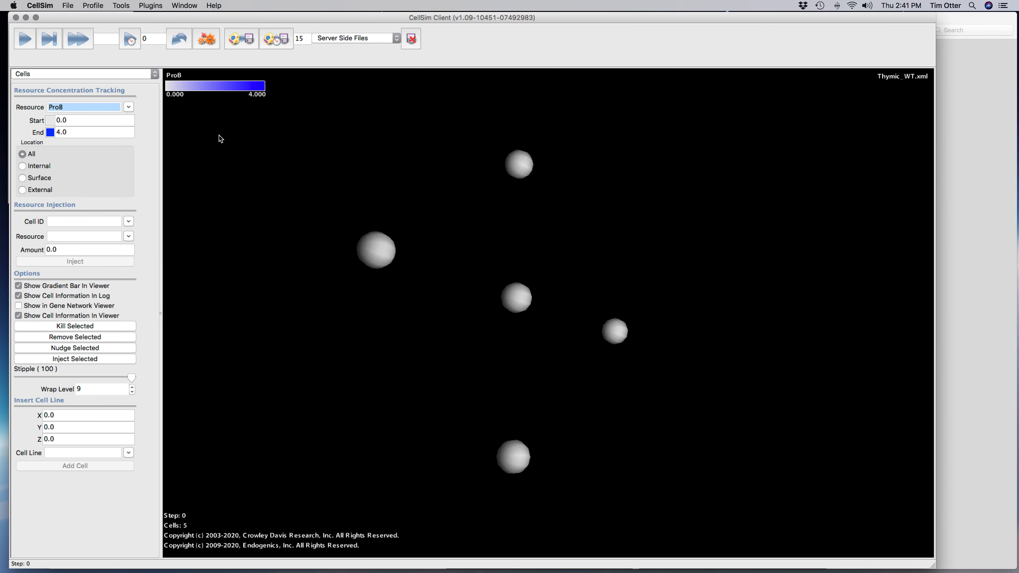
{"action": "left_click", "coordinate": [129, 106]}
{"action": "left_click", "coordinate": [96, 127]}
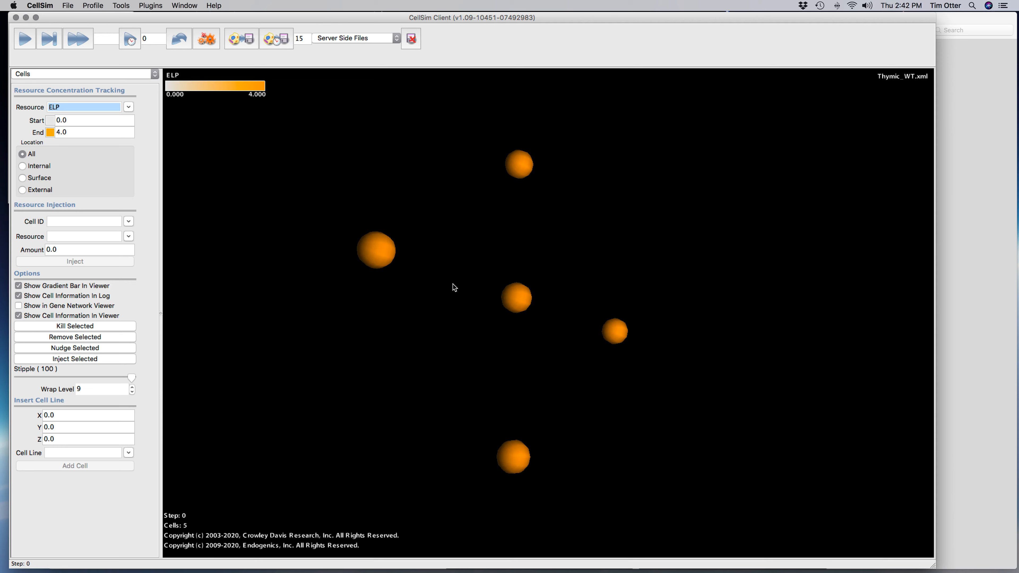
{"action": "left_click", "coordinate": [517, 297]}
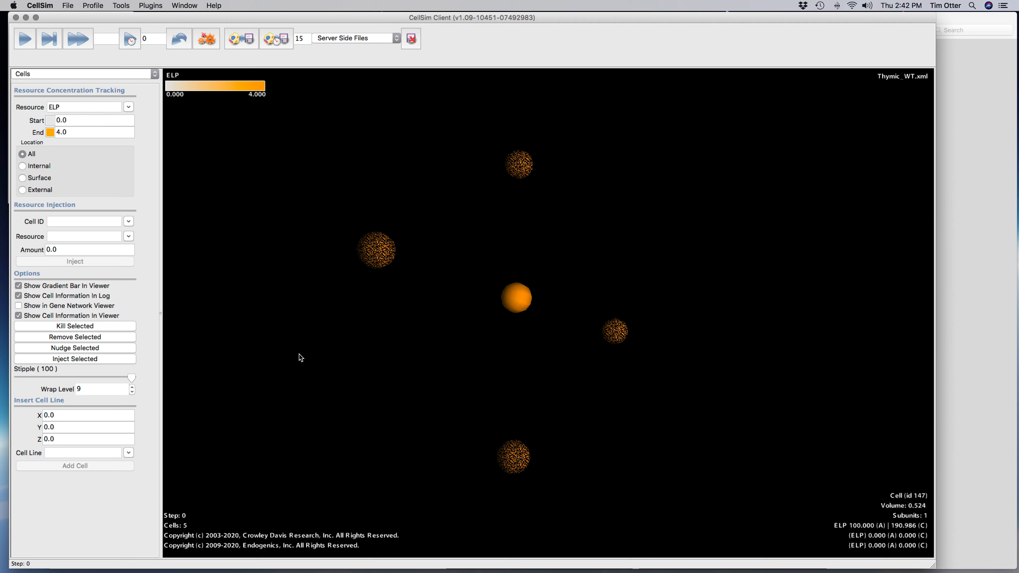
{"action": "left_click", "coordinate": [300, 357]}
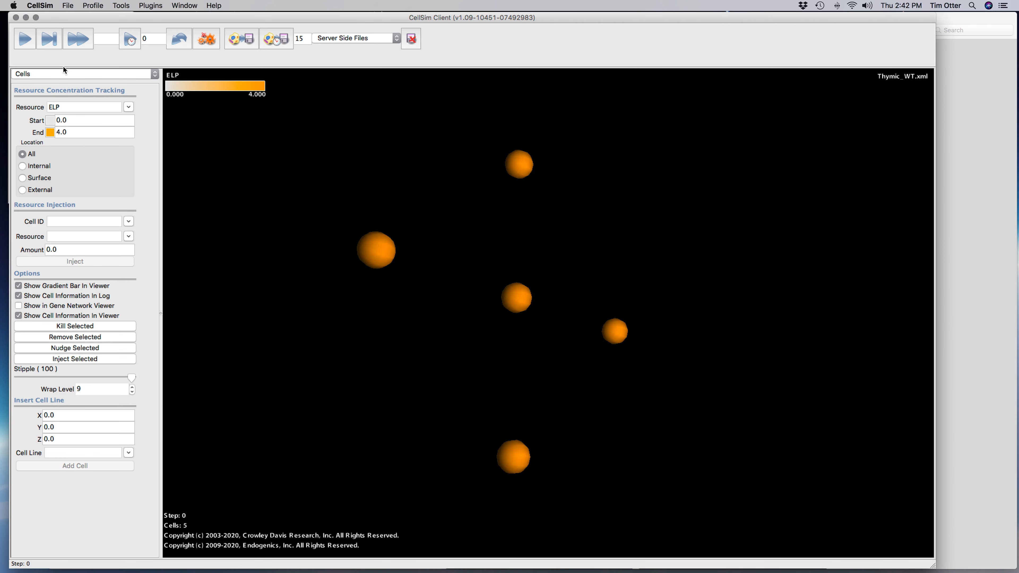
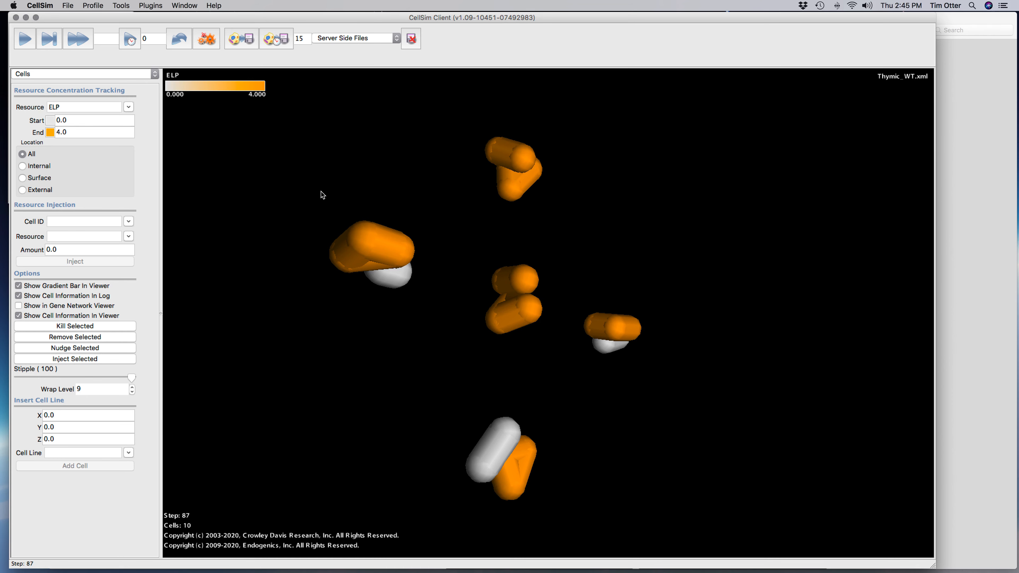
Compare the cells' resource concentrations by tracking ProB, TN2 and ELP in turn.
{"action": "left_click", "coordinate": [128, 107]}
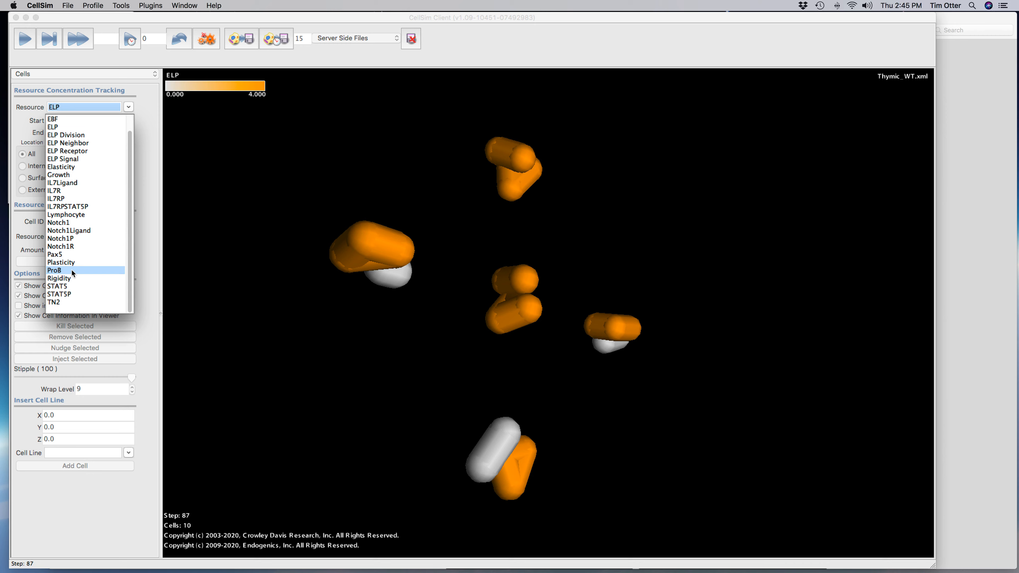
{"action": "left_click", "coordinate": [73, 273]}
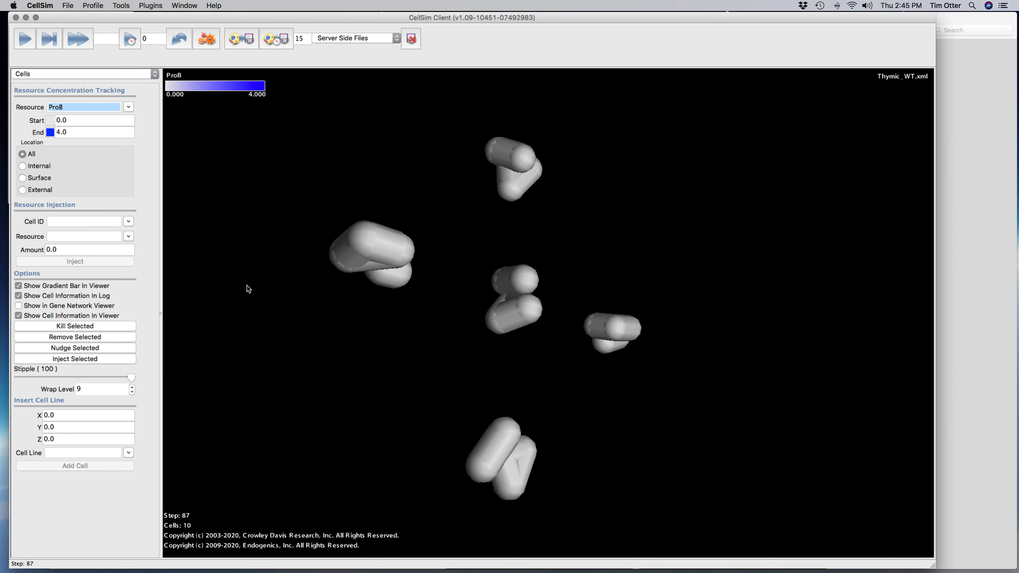
{"action": "left_click", "coordinate": [340, 305]}
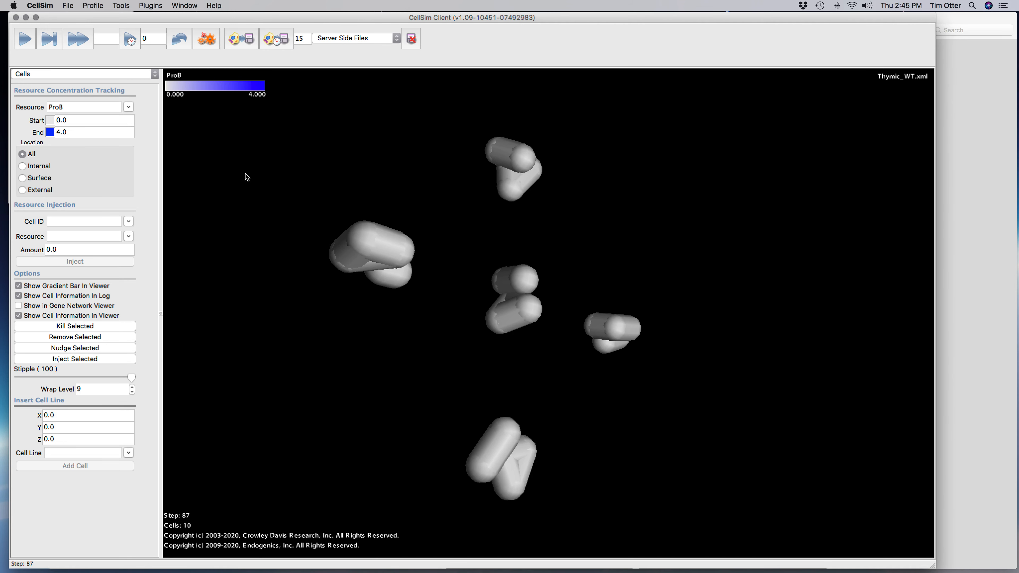
{"action": "left_click", "coordinate": [129, 107]}
{"action": "left_click", "coordinate": [80, 137]}
{"action": "left_click", "coordinate": [50, 133]}
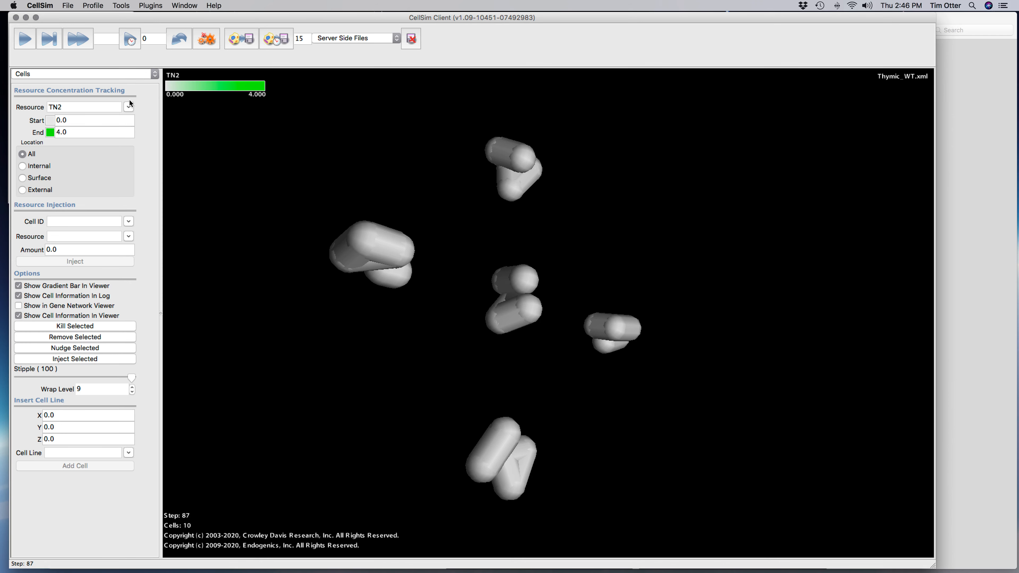
{"action": "left_click", "coordinate": [129, 107]}
{"action": "left_click", "coordinate": [101, 126]}
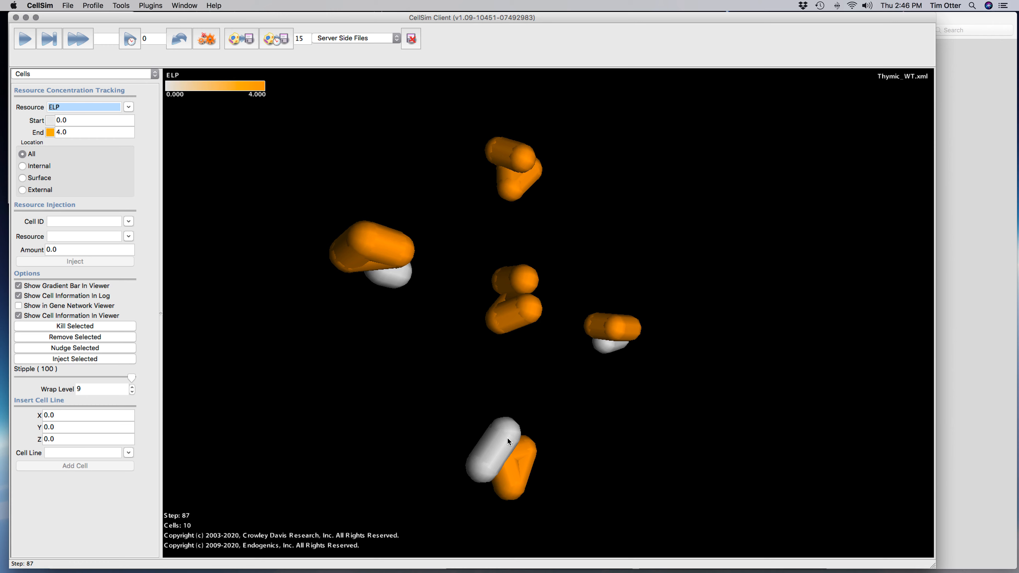
Track the TN2 resource and run the simulation to step 100.
{"action": "left_click", "coordinate": [128, 107]}
{"action": "left_click", "coordinate": [81, 299]}
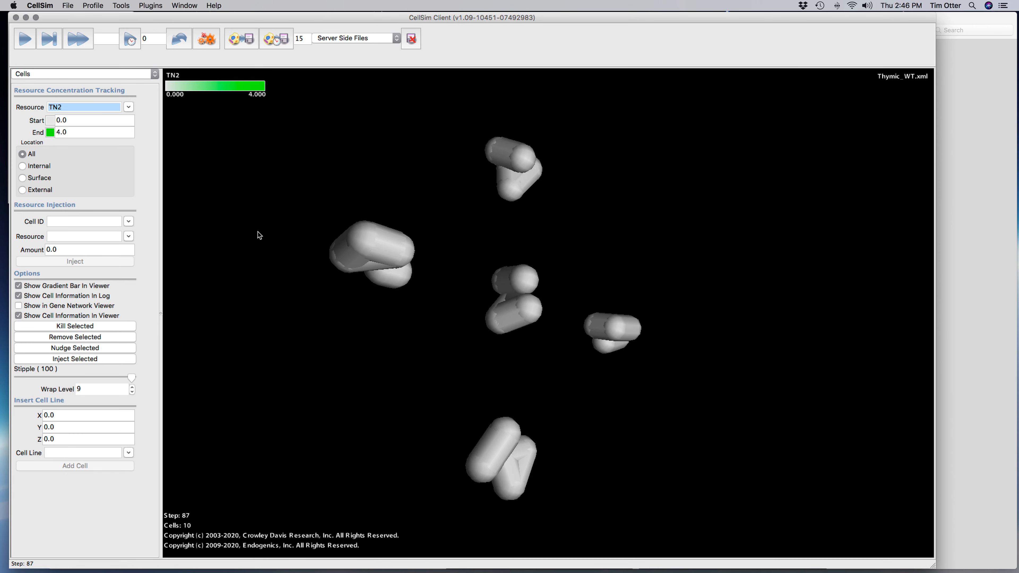
{"action": "left_click", "coordinate": [25, 41]}
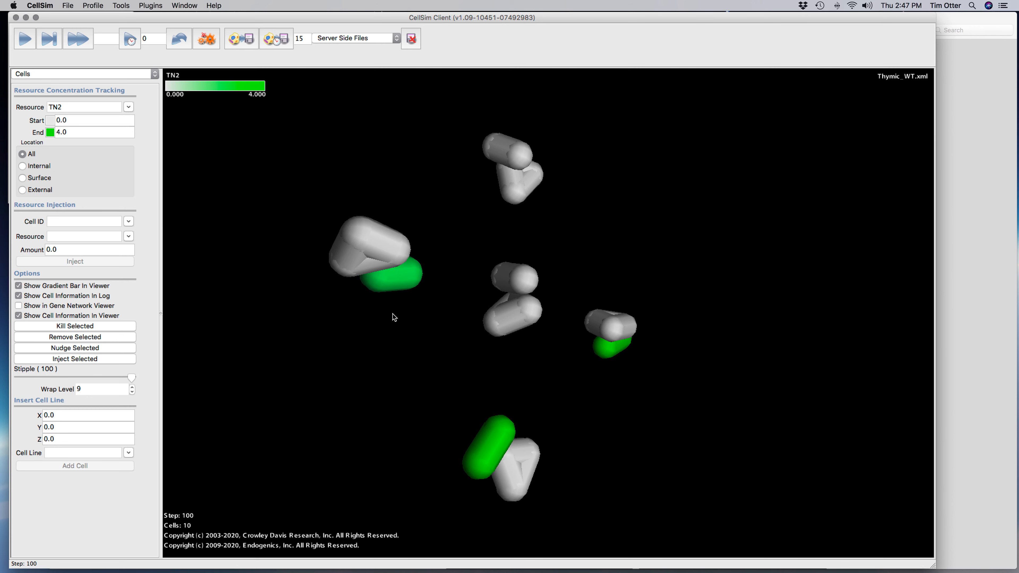
Inspect the TN2 level of each of the three green cells, clear the selection and color the cells by ELP.
{"action": "left_click", "coordinate": [400, 282]}
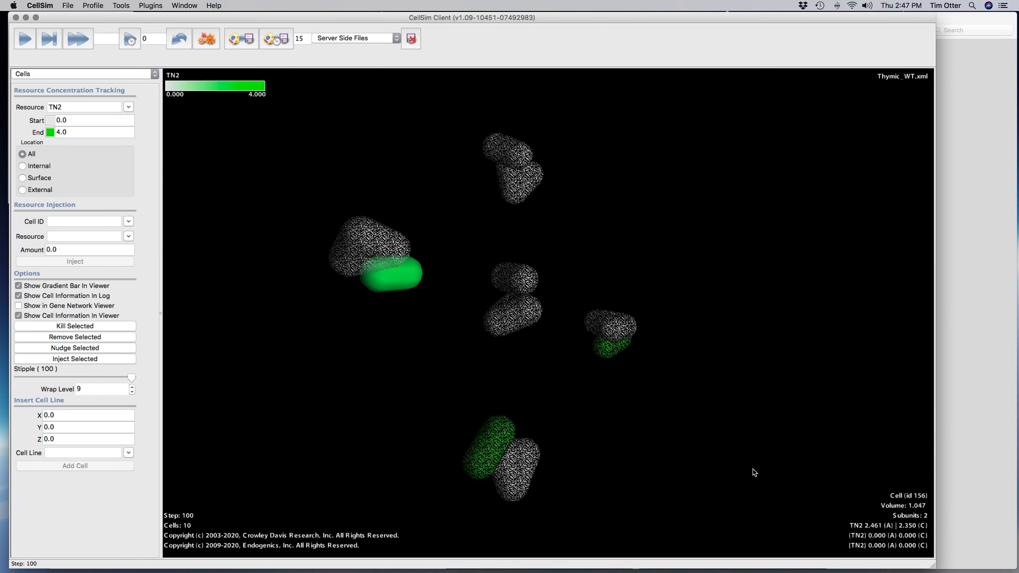
{"action": "left_click", "coordinate": [612, 344]}
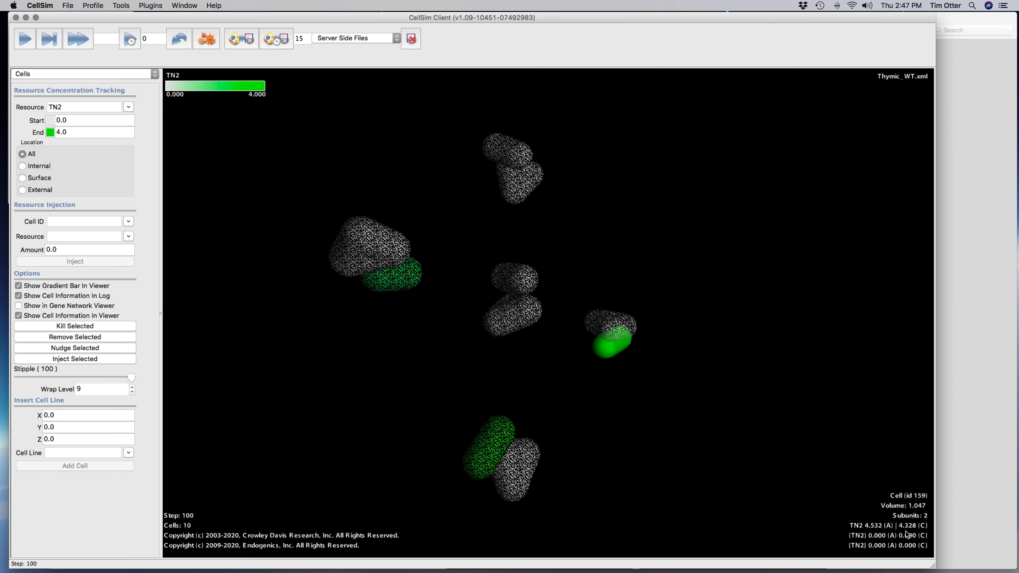
{"action": "left_click", "coordinate": [665, 409]}
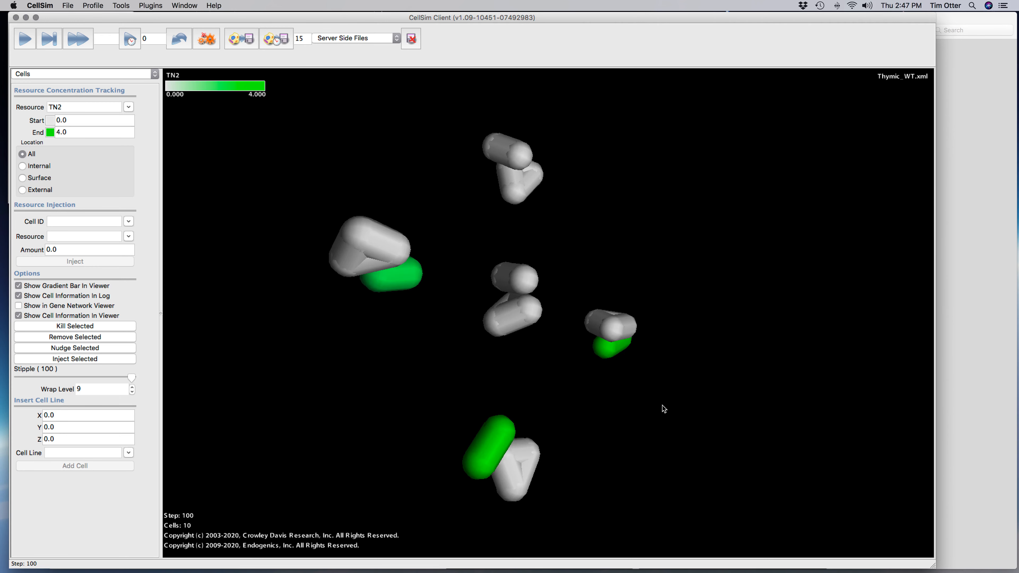
{"action": "left_click", "coordinate": [493, 441]}
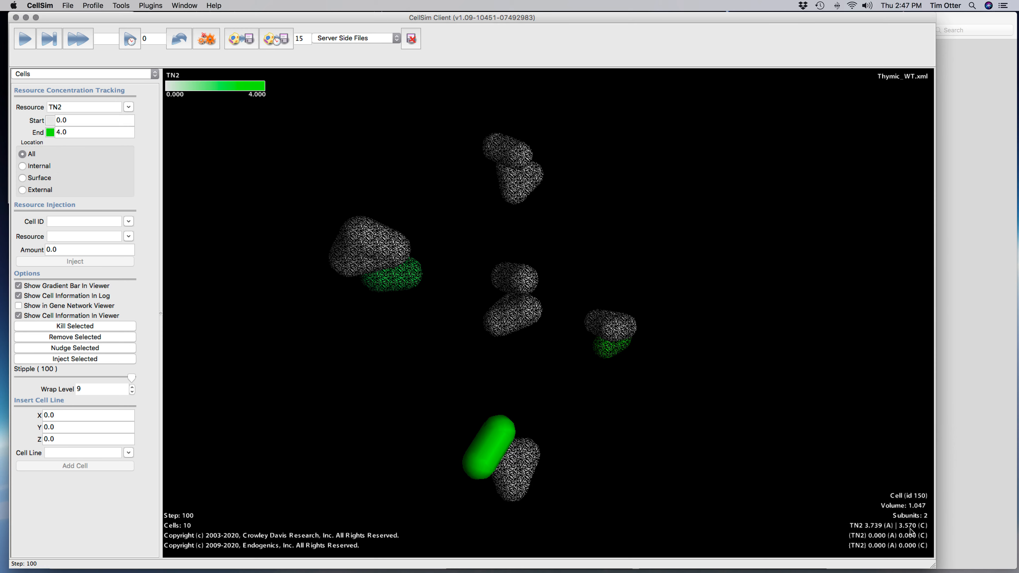
{"action": "left_click", "coordinate": [622, 449]}
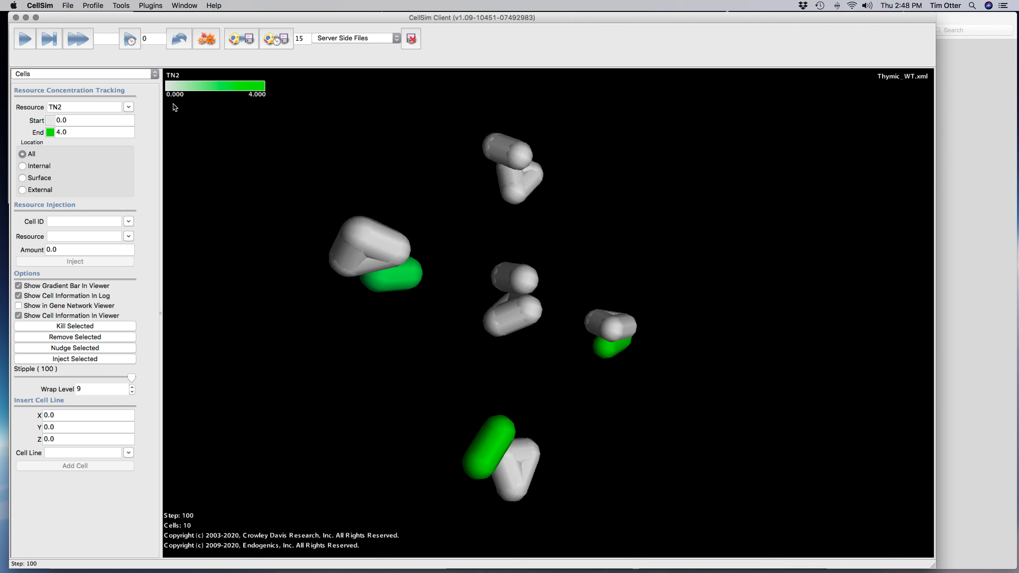
{"action": "left_click", "coordinate": [129, 107]}
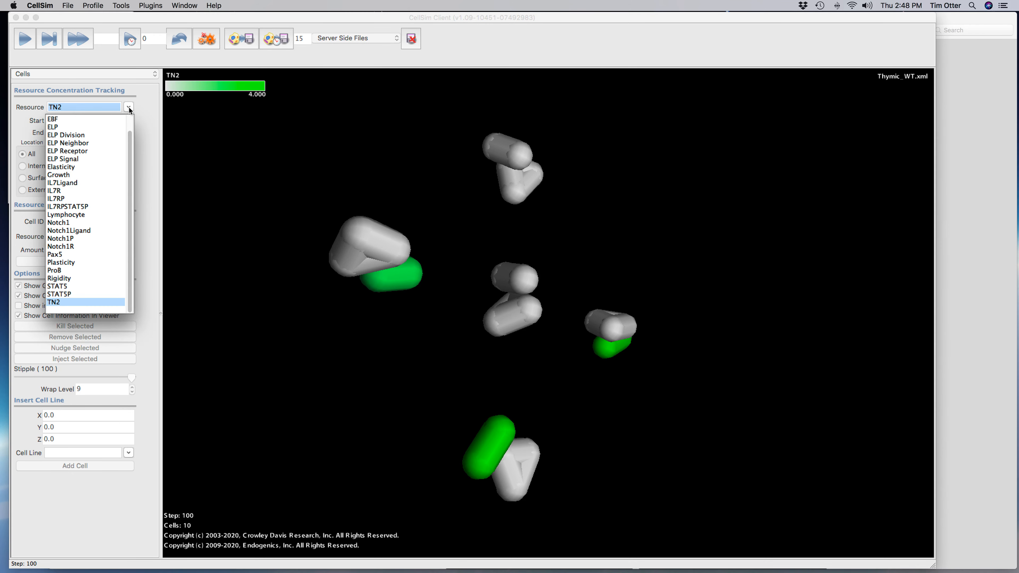
{"action": "left_click", "coordinate": [95, 126]}
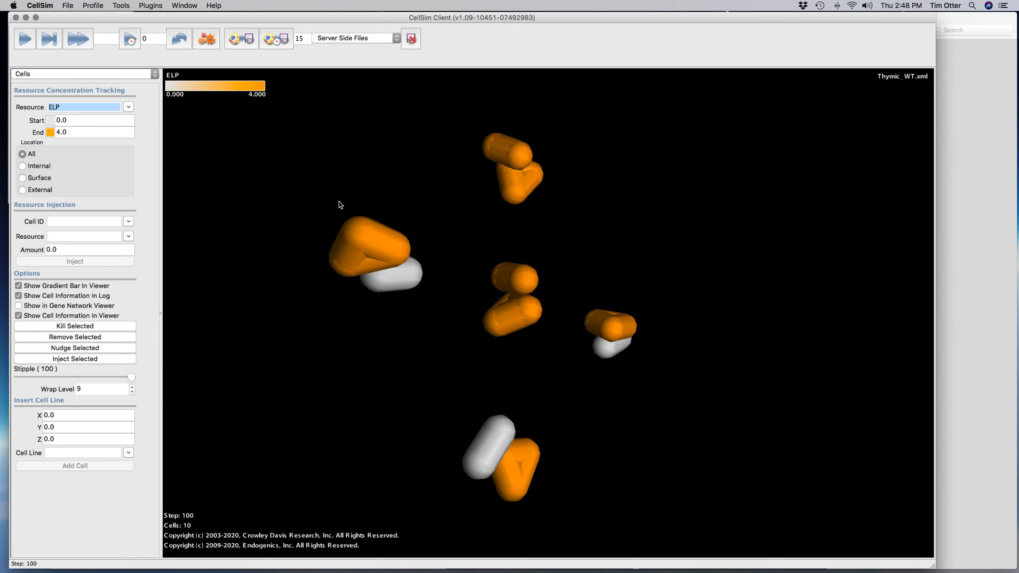
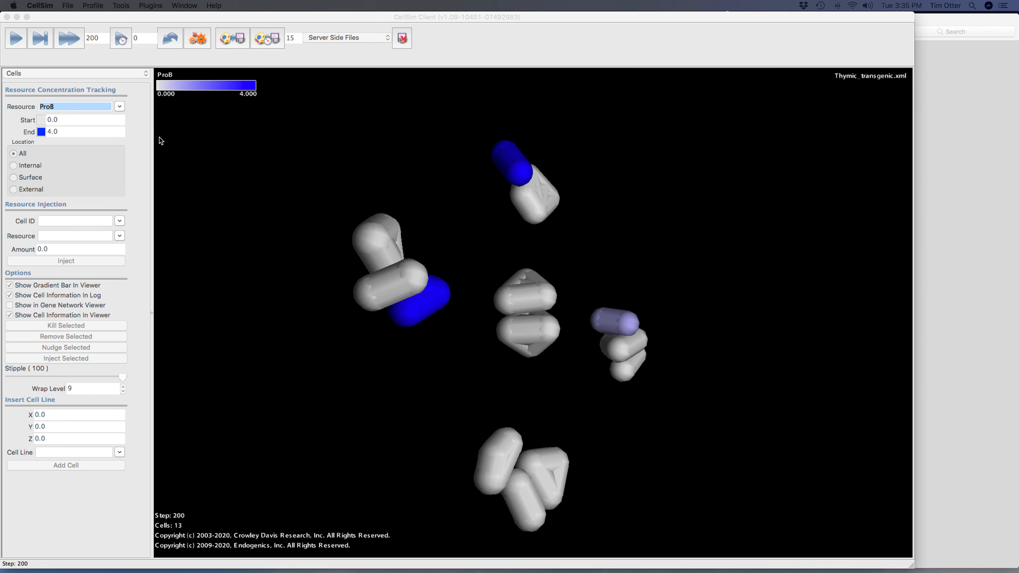
Track the TN2 resource and fast-forward the Thymic_transgenic.xml simulation to step 500.
{"action": "left_click", "coordinate": [120, 108]}
{"action": "left_click", "coordinate": [60, 136]}
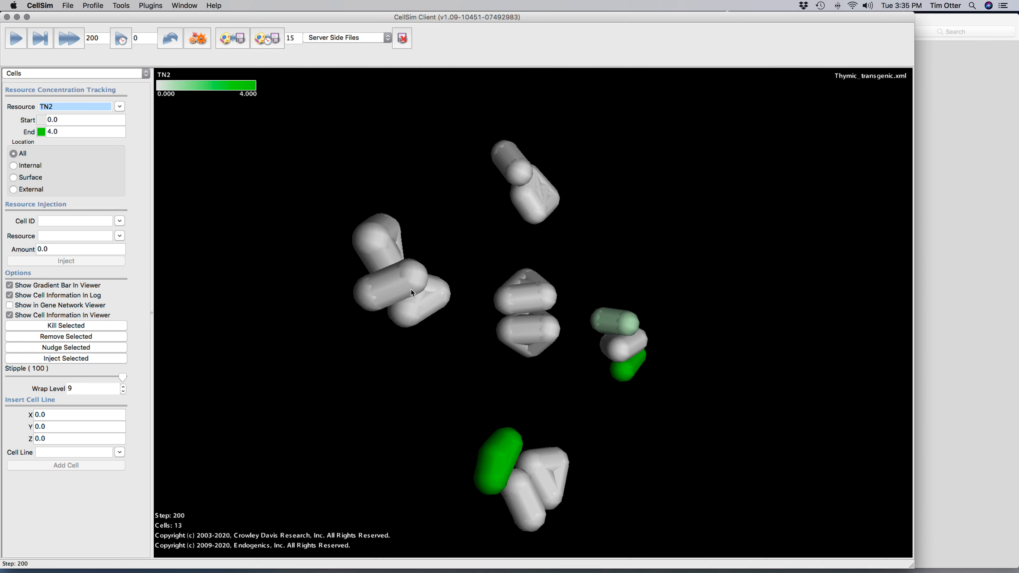
{"action": "double_click", "coordinate": [93, 37]}
{"action": "type", "text": "500"}
{"action": "left_click", "coordinate": [69, 38]}
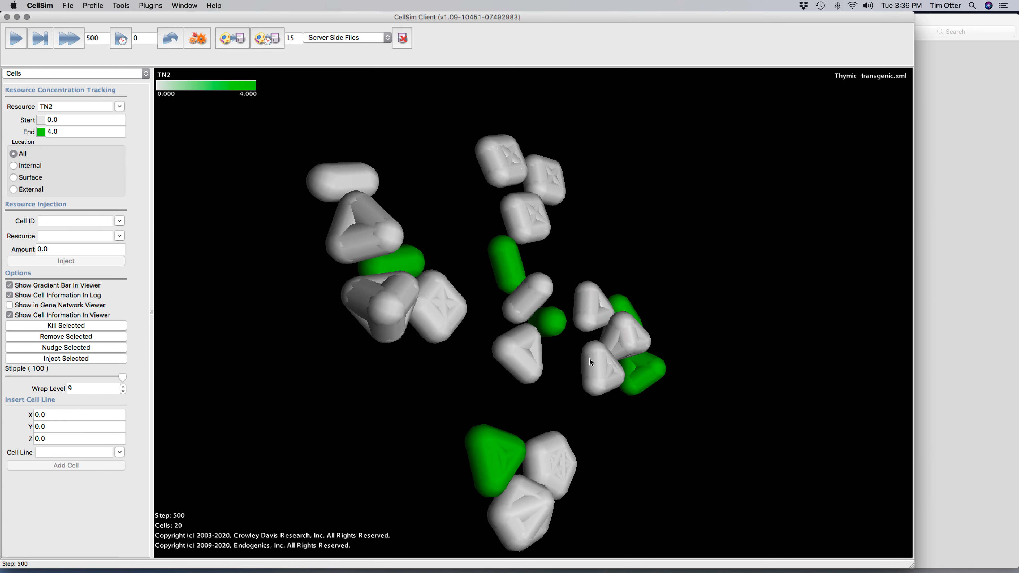
Select the gray cell beside the green cells in the right-hand cluster and check it for TN2, ELP and ProB.
{"action": "left_click", "coordinate": [597, 307]}
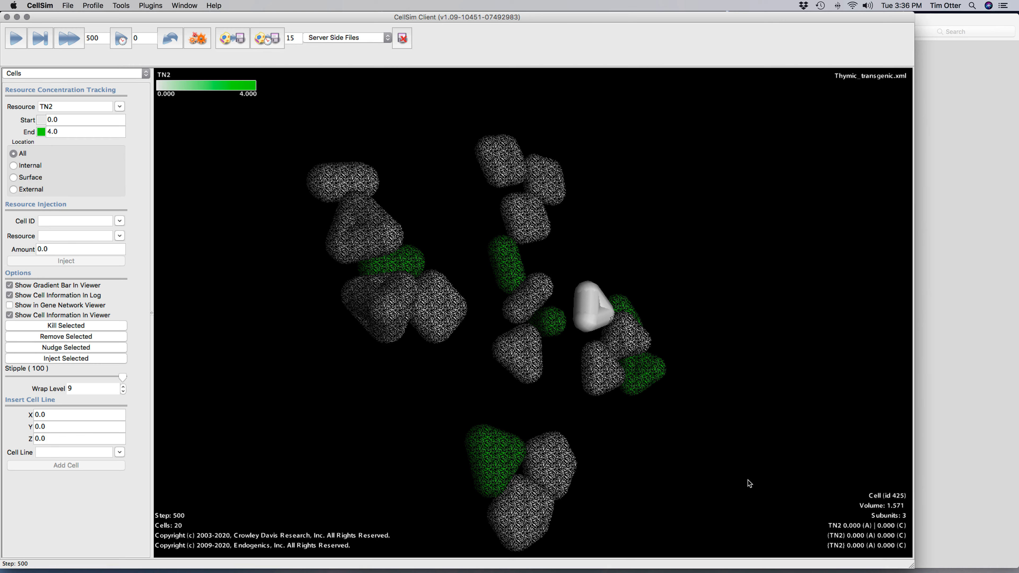
{"action": "left_click", "coordinate": [119, 106]}
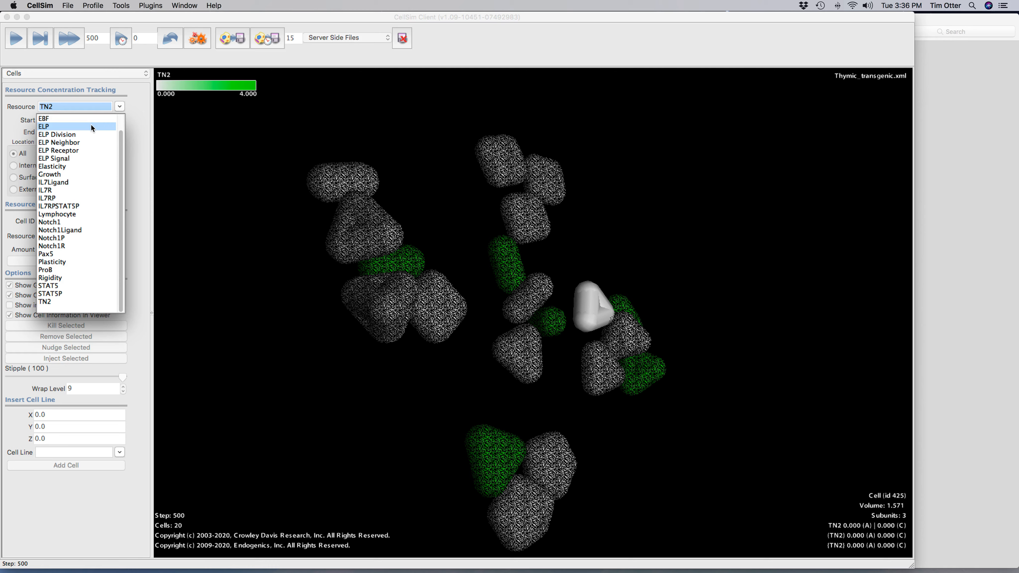
{"action": "left_click", "coordinate": [91, 126]}
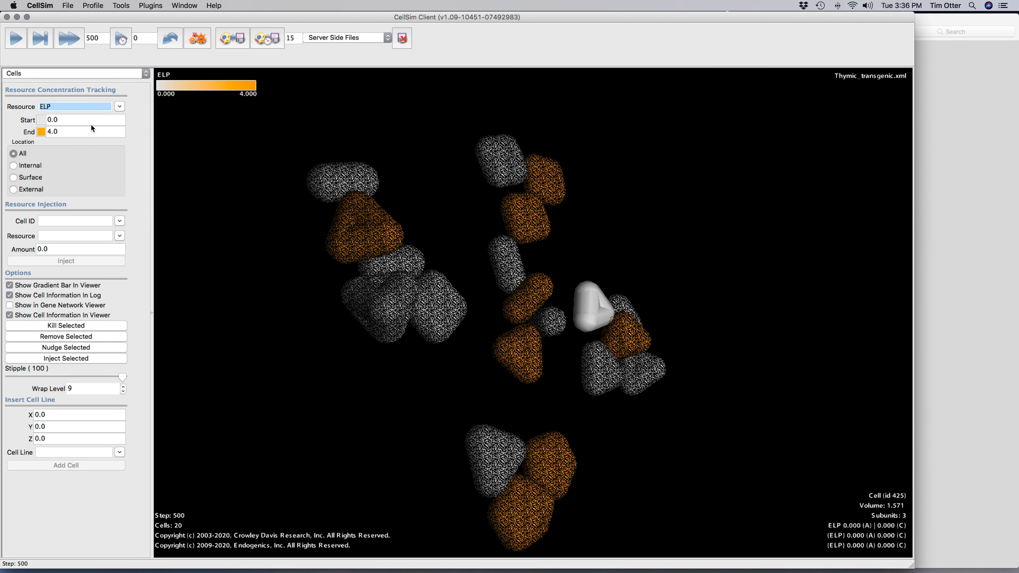
{"action": "left_click", "coordinate": [120, 106]}
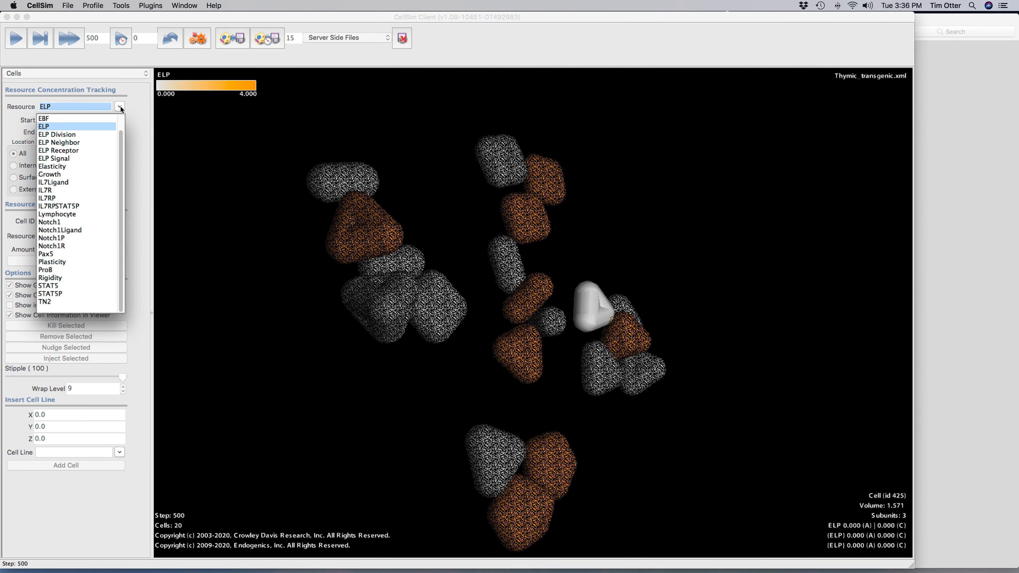
{"action": "left_click", "coordinate": [83, 269]}
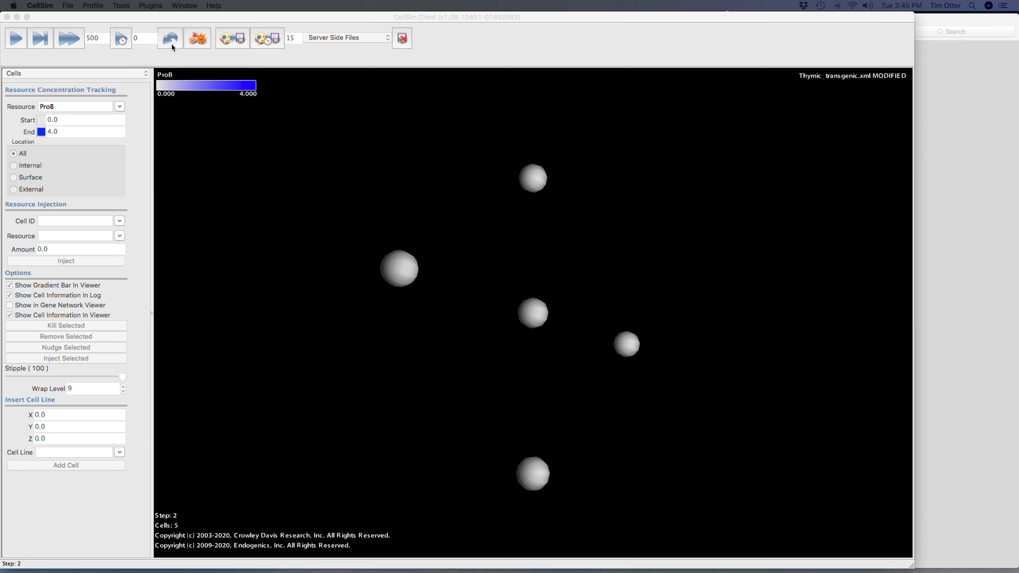
Open the Gene Assembly Editor, return to the cell viewer and select the large leftmost cell to identify its ID.
{"action": "left_click", "coordinate": [184, 6]}
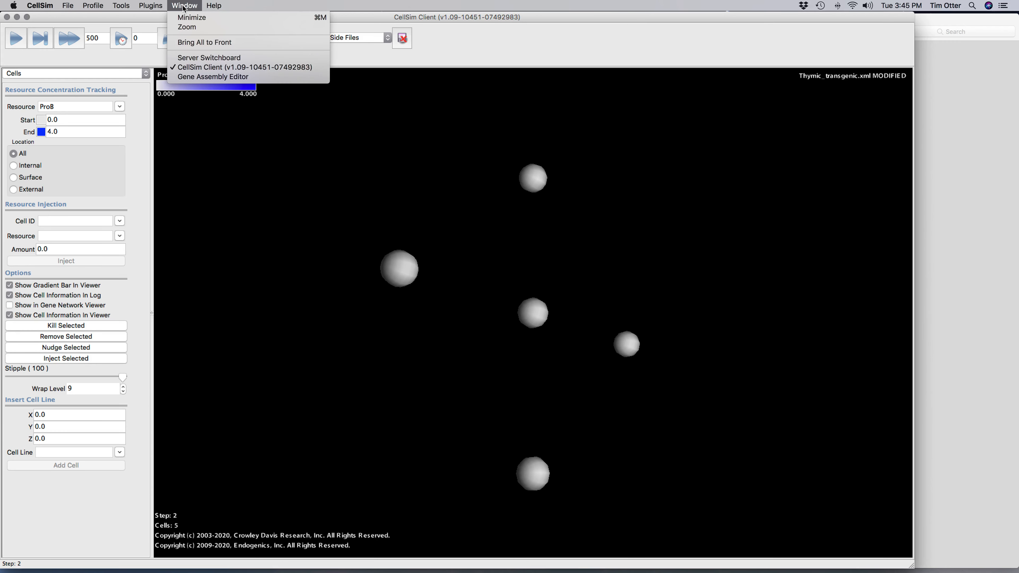
{"action": "left_click", "coordinate": [194, 77]}
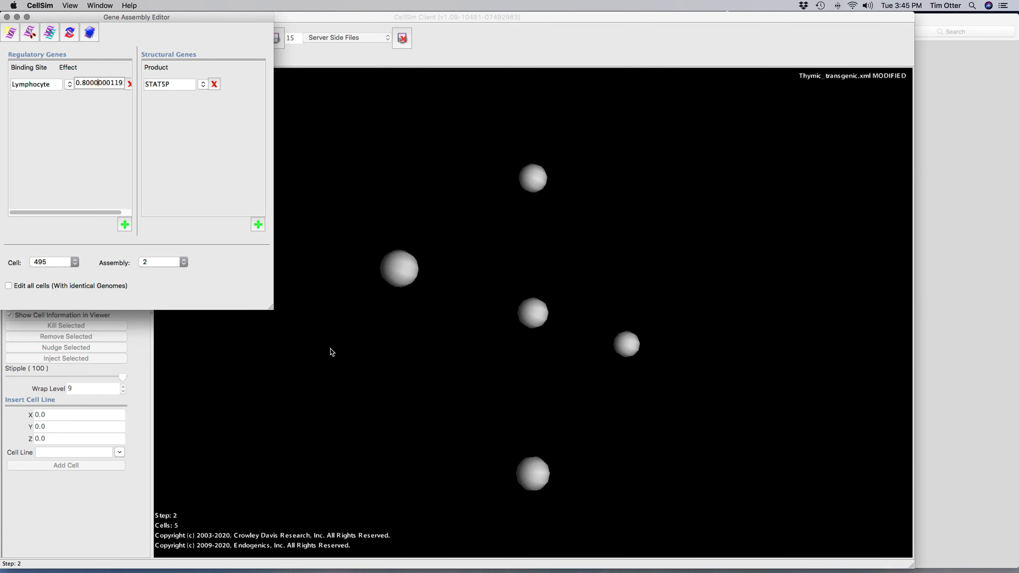
{"action": "left_click", "coordinate": [363, 350]}
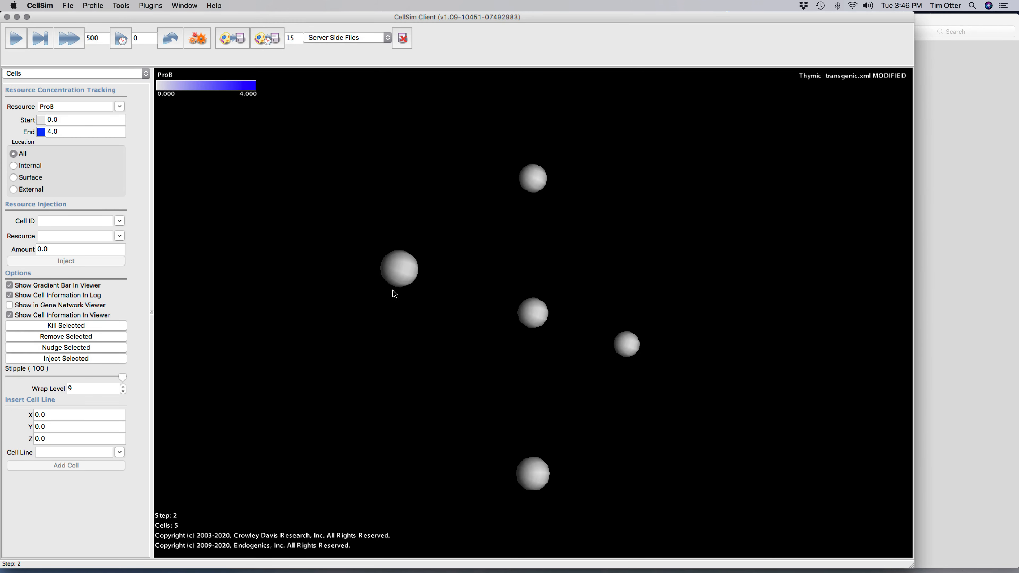
{"action": "left_click", "coordinate": [398, 274]}
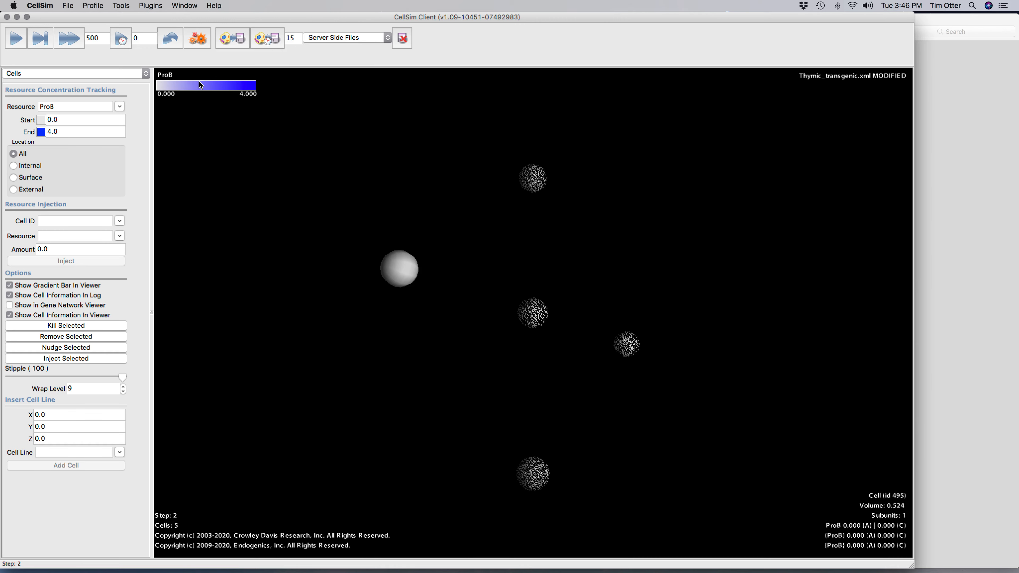
Return to the Gene Assembly Editor and compare the Lymphocyte binding effect on STAT5P in cells 495 and 492.
{"action": "left_click", "coordinate": [183, 5]}
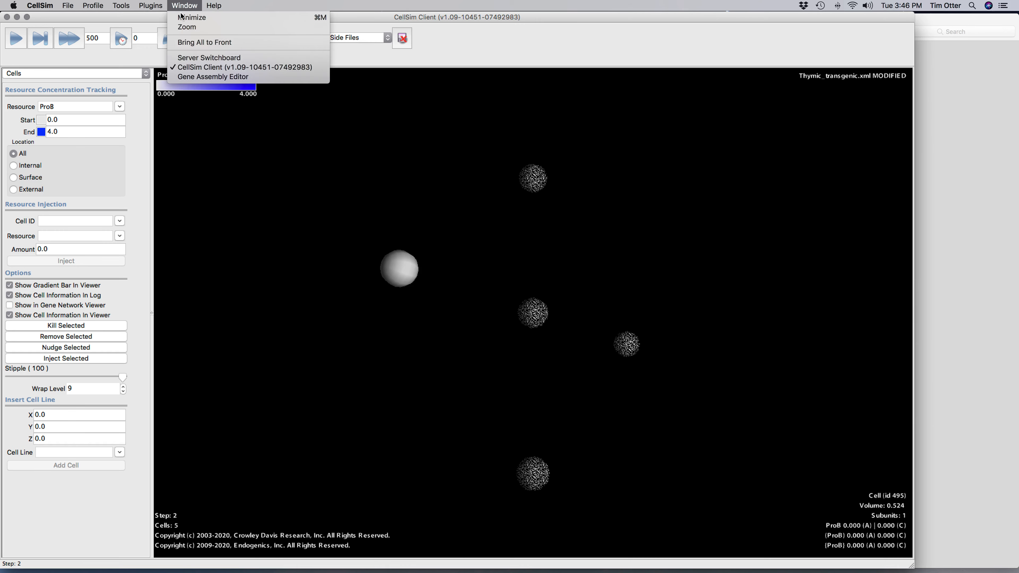
{"action": "left_click", "coordinate": [194, 77]}
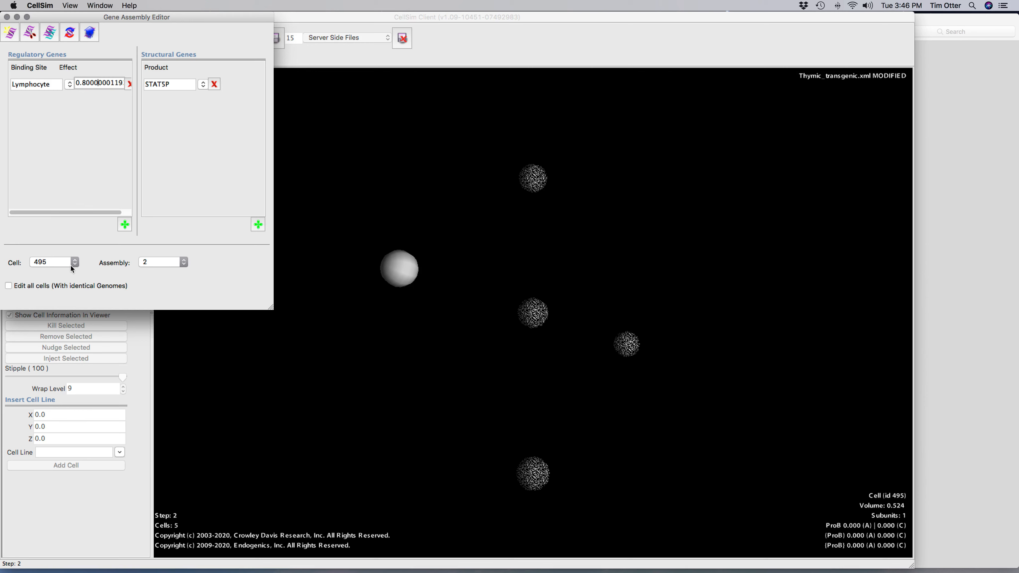
{"action": "left_click", "coordinate": [82, 83]}
{"action": "left_click", "coordinate": [76, 264]}
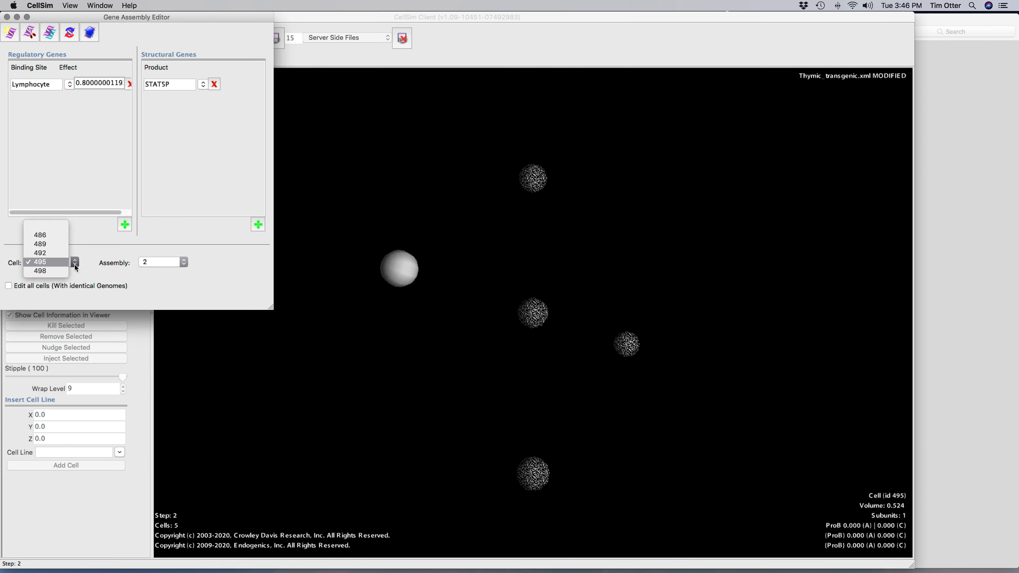
{"action": "left_click", "coordinate": [53, 253]}
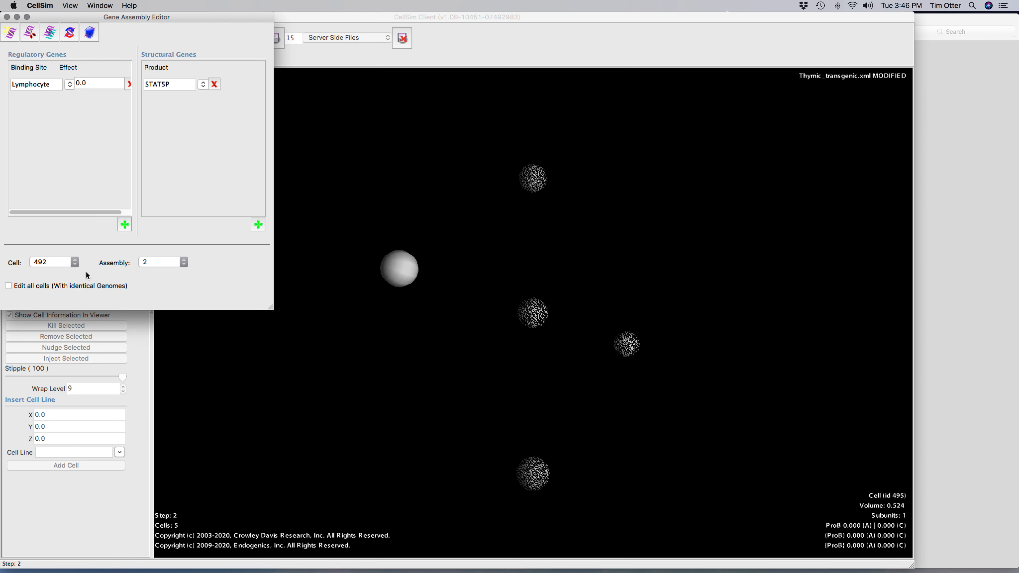
Check the Lymphocyte binding effect on STAT5P in assembly 2 of cells 489, 486 and 498.
{"action": "left_click", "coordinate": [75, 265]}
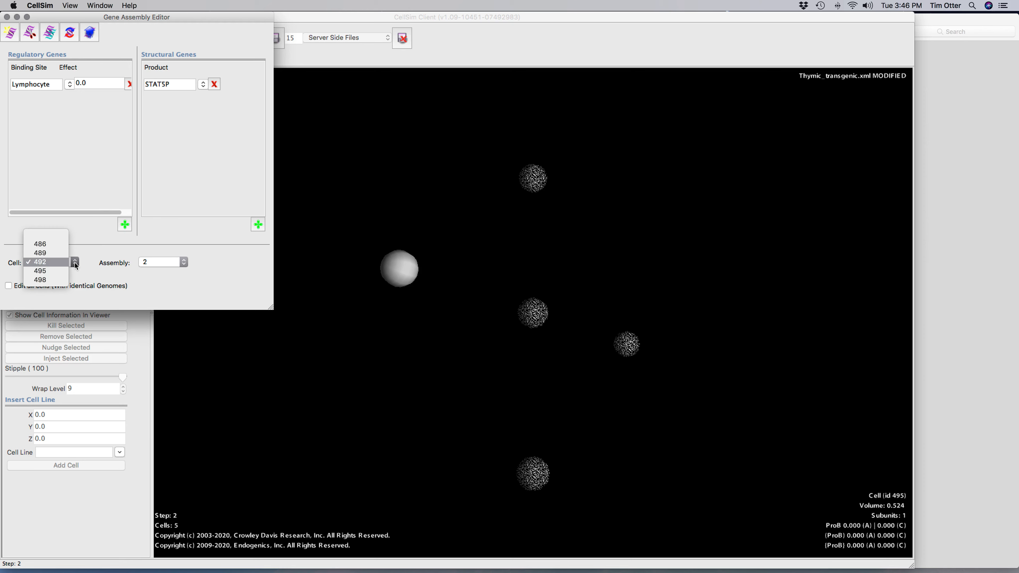
{"action": "left_click", "coordinate": [61, 251]}
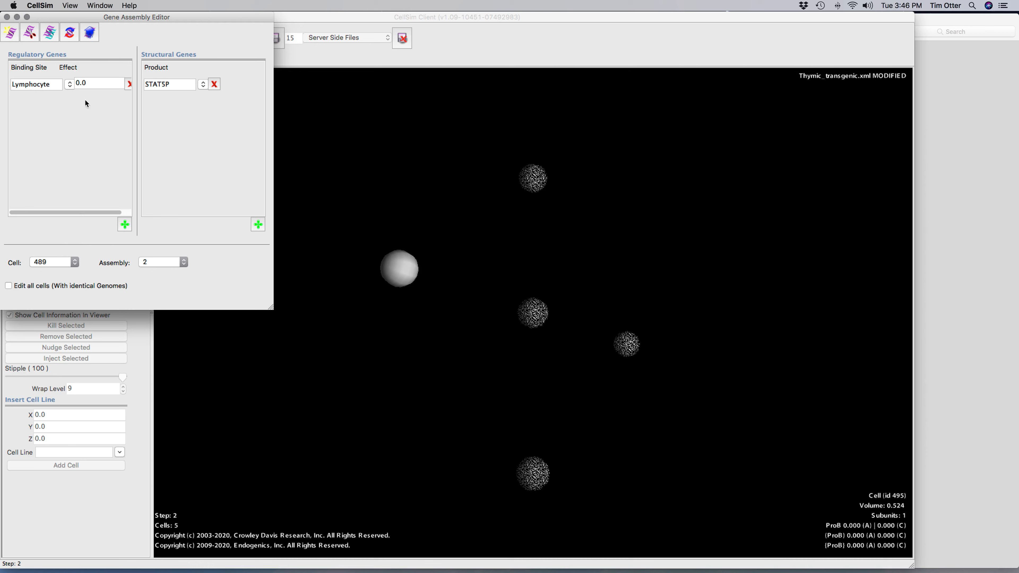
{"action": "left_click", "coordinate": [75, 263]}
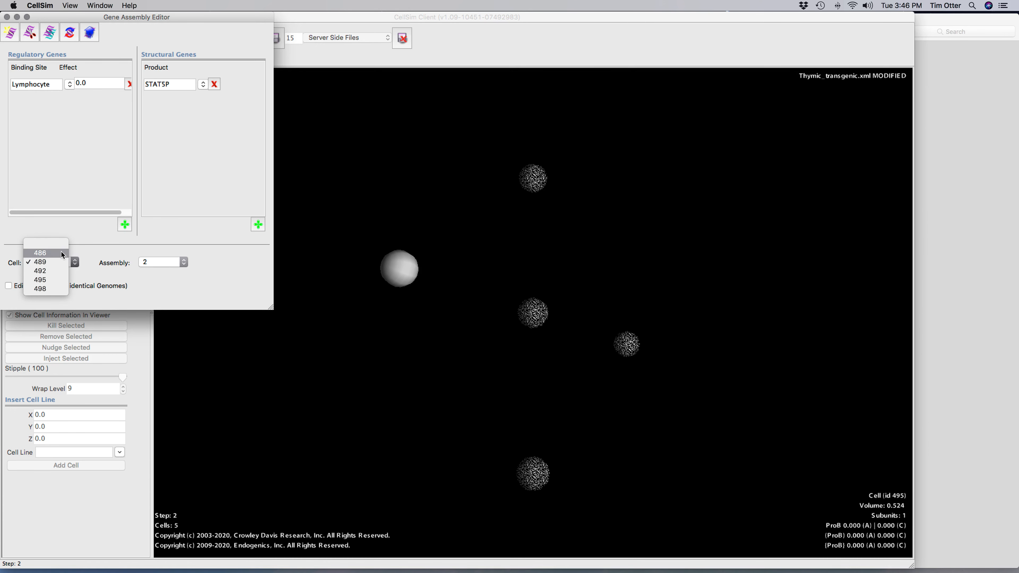
{"action": "left_click", "coordinate": [61, 252]}
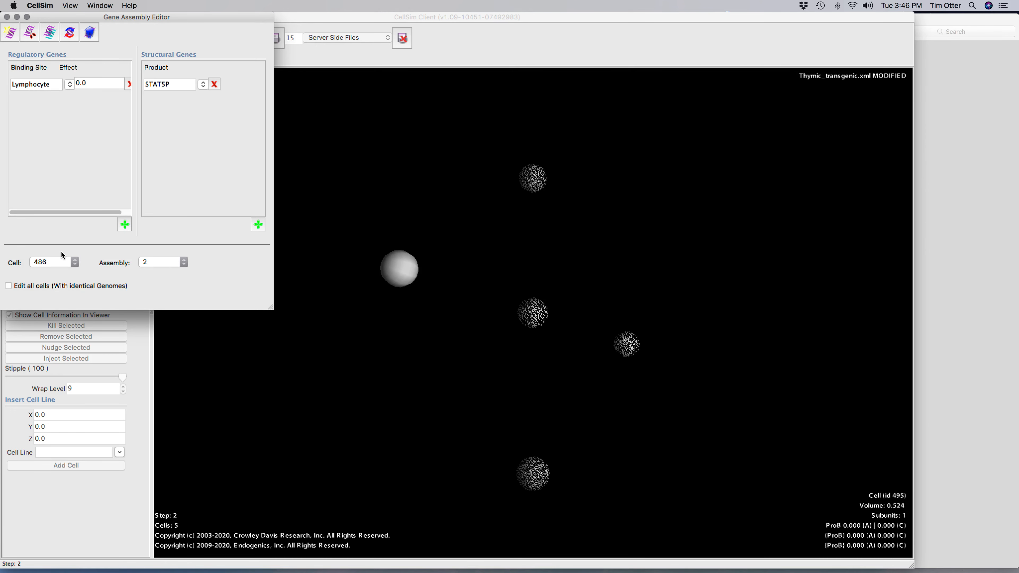
{"action": "left_click", "coordinate": [73, 264]}
{"action": "left_click", "coordinate": [57, 297]}
Add a structural gene product named Marker495 to assembly 2 of cell 495 and apply the change to the simulation.
{"action": "left_click", "coordinate": [76, 264]}
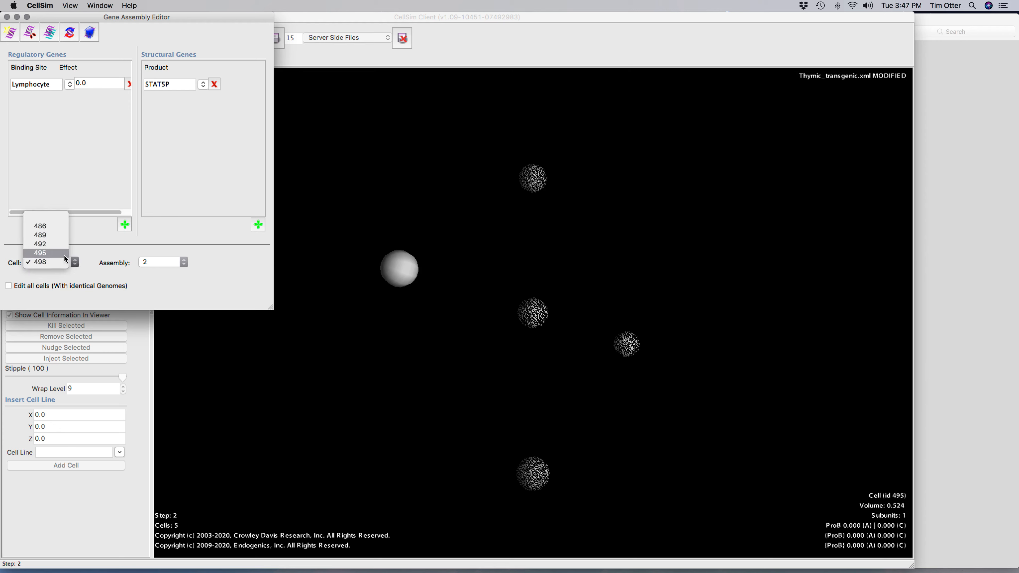
{"action": "left_click", "coordinate": [56, 253]}
{"action": "left_click", "coordinate": [96, 83]}
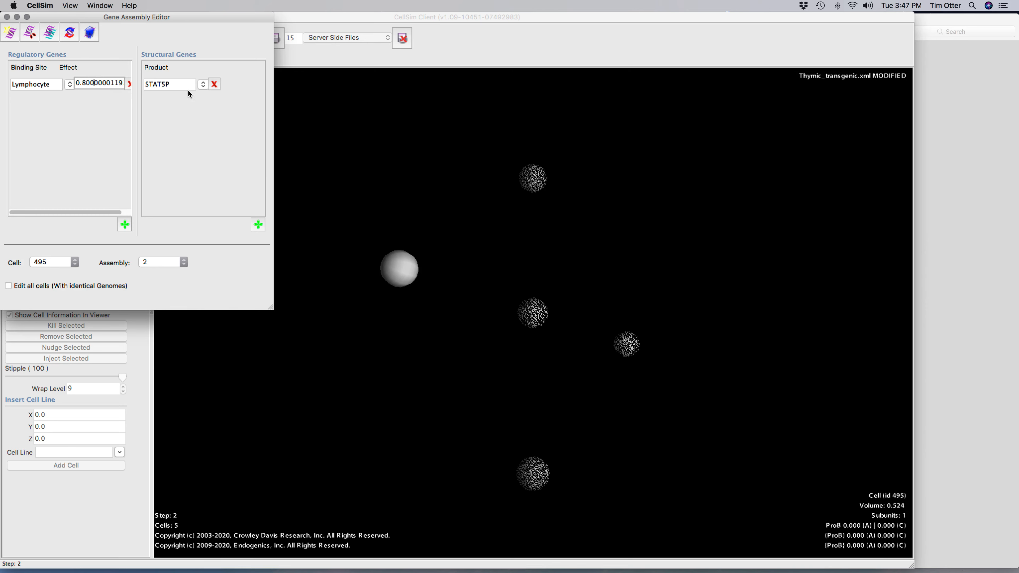
{"action": "left_click", "coordinate": [258, 224]}
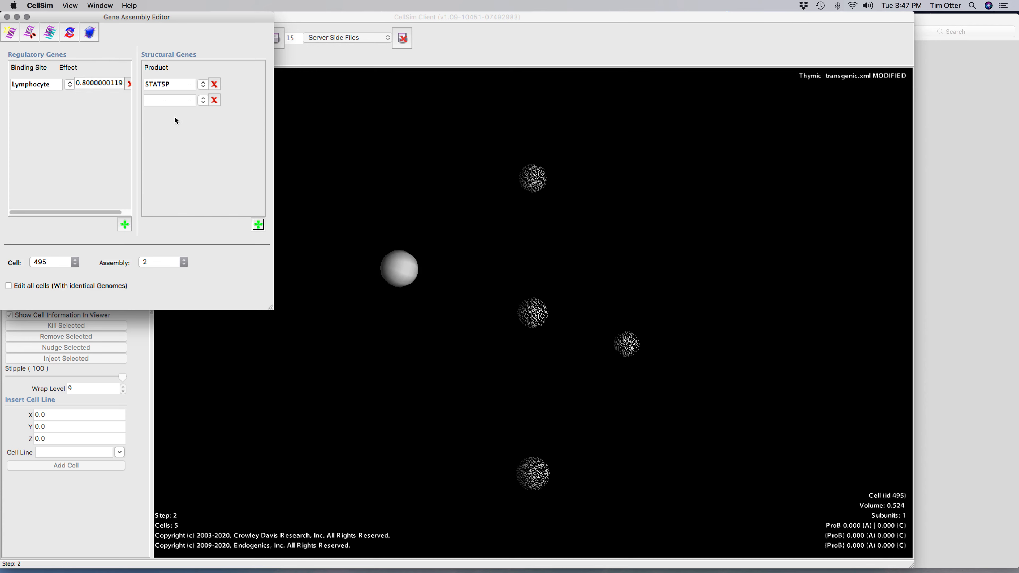
{"action": "left_click", "coordinate": [156, 107]}
{"action": "type", "text": "Marker495"}
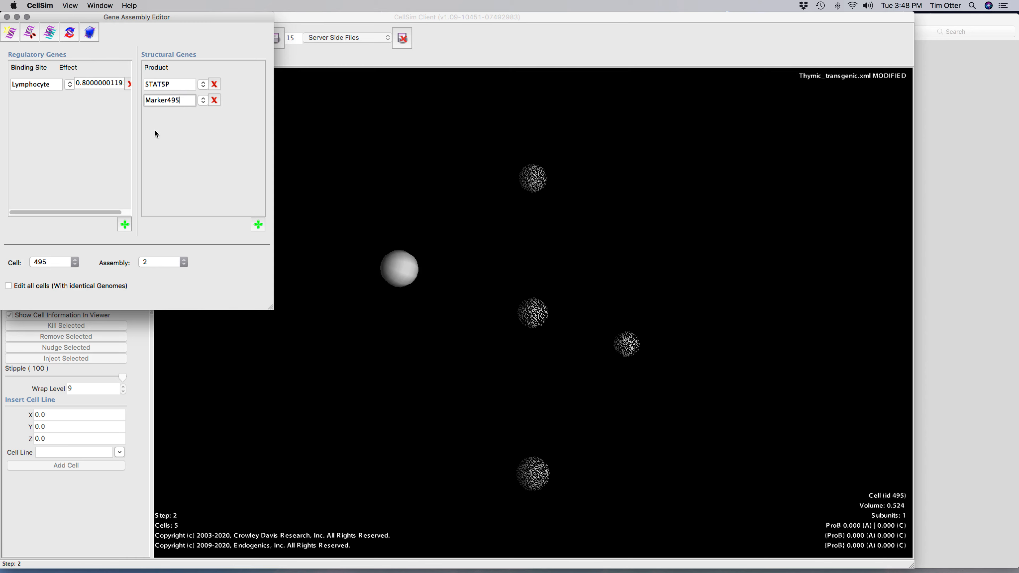
{"action": "left_click", "coordinate": [90, 33]}
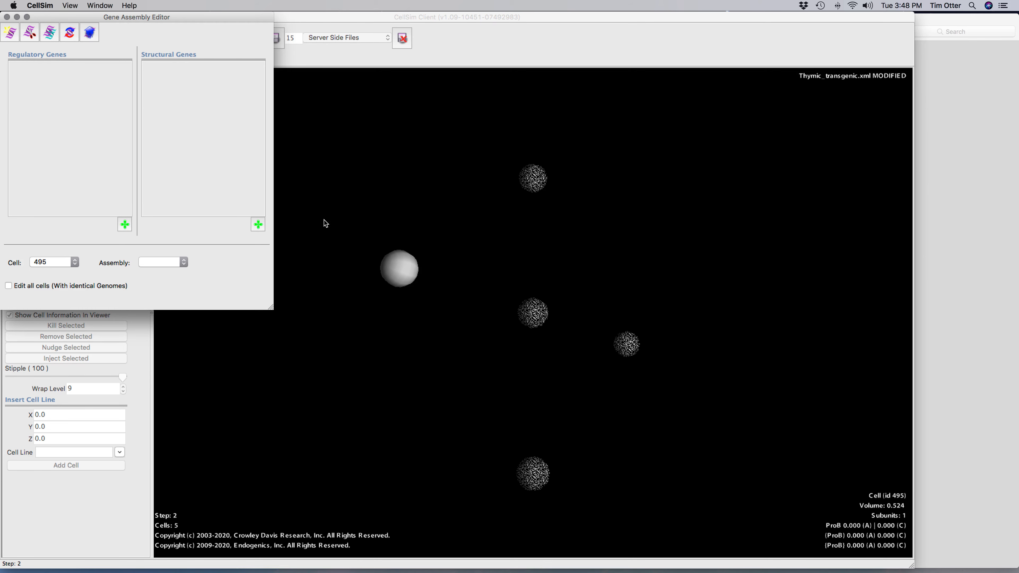
Open the Static Metabolic Network for cell 495 and enlarge its window to inspect the genes bound by Lymphocyte.
{"action": "left_click", "coordinate": [306, 273]}
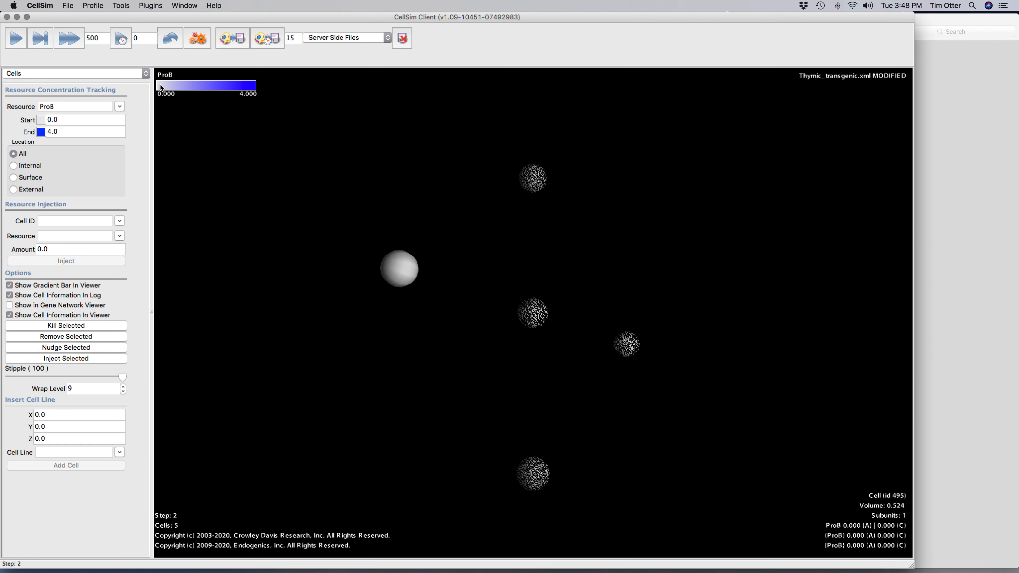
{"action": "left_click", "coordinate": [120, 6]}
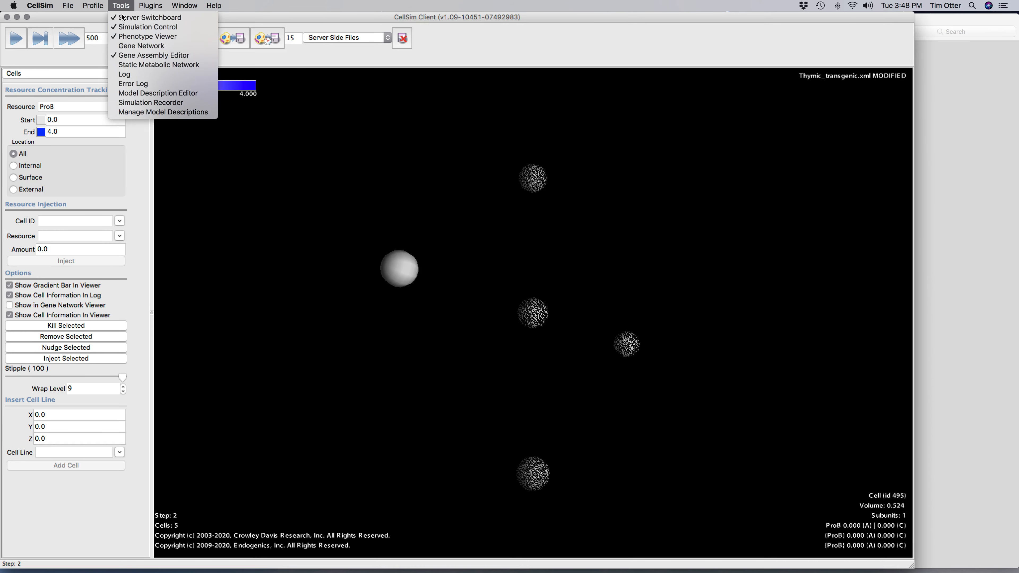
{"action": "left_click", "coordinate": [132, 66]}
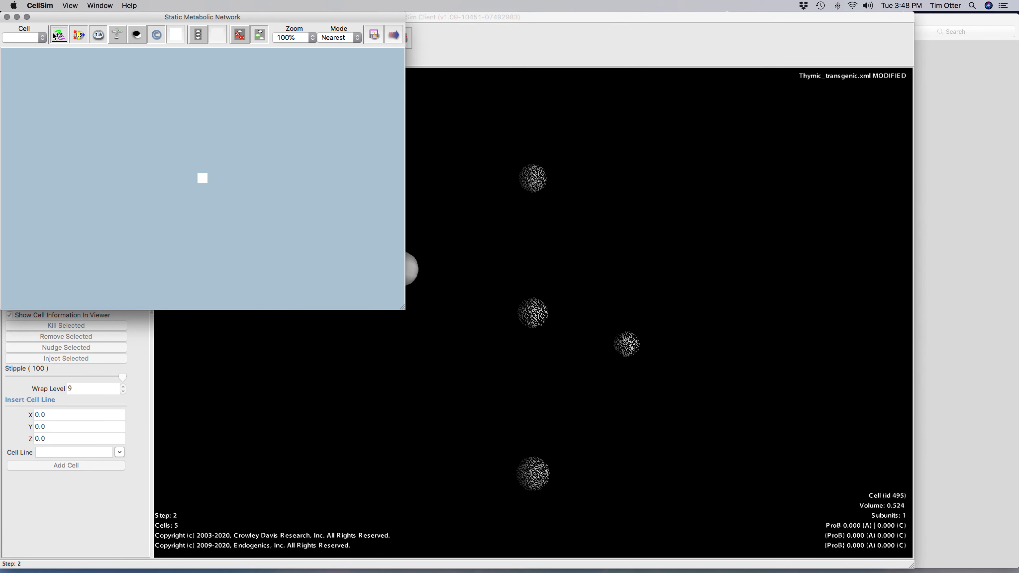
{"action": "left_click", "coordinate": [43, 38]}
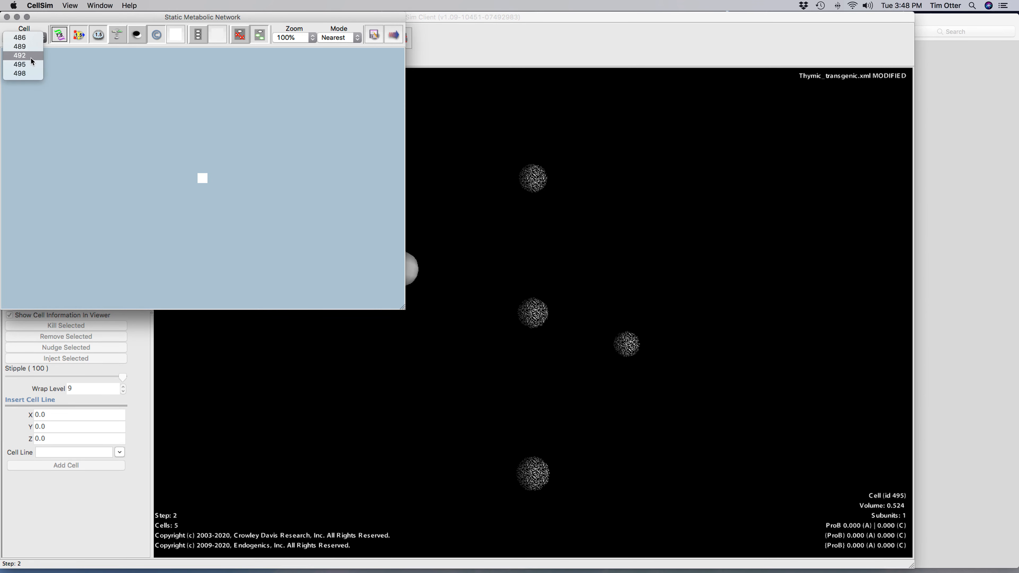
{"action": "left_click", "coordinate": [30, 65]}
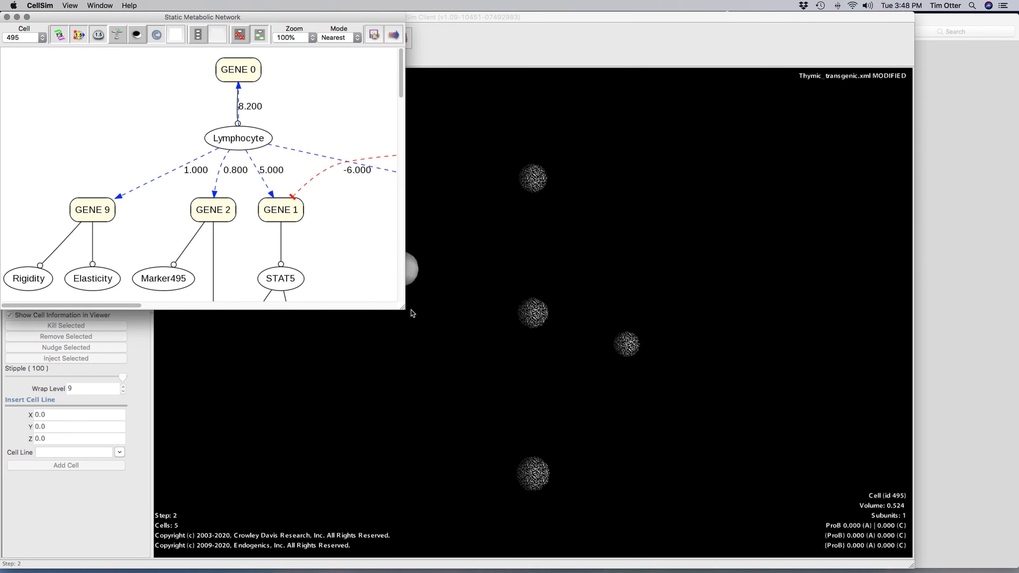
{"action": "left_click_drag", "start_coordinate": [403, 307], "coordinate": [578, 523]}
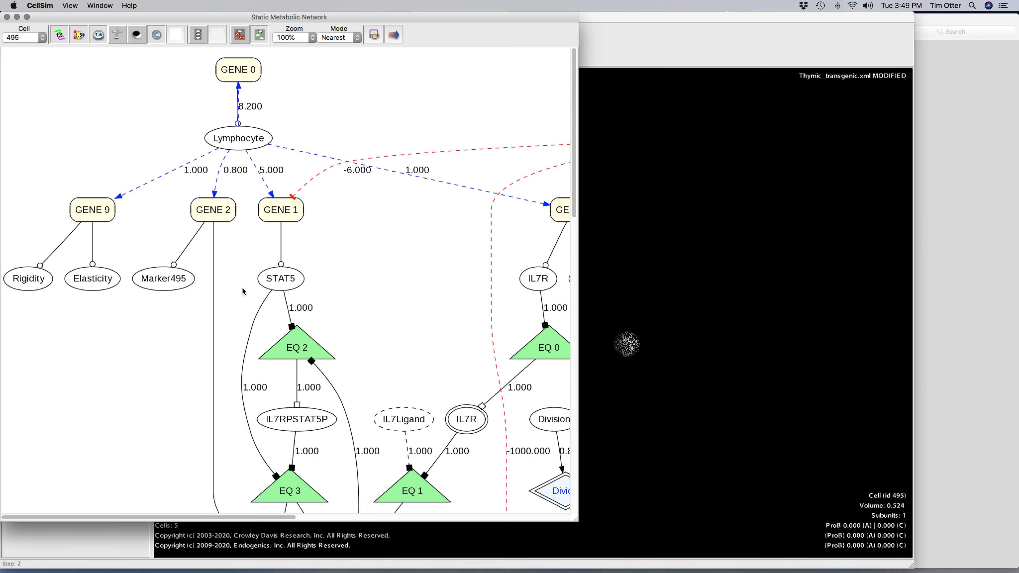
Follow the pathway from GENE 2 to STAT5P in cell 495's network and compare it with the network of cell 489.
{"action": "left_click_drag", "start_coordinate": [574, 215], "coordinate": [560, 271]}
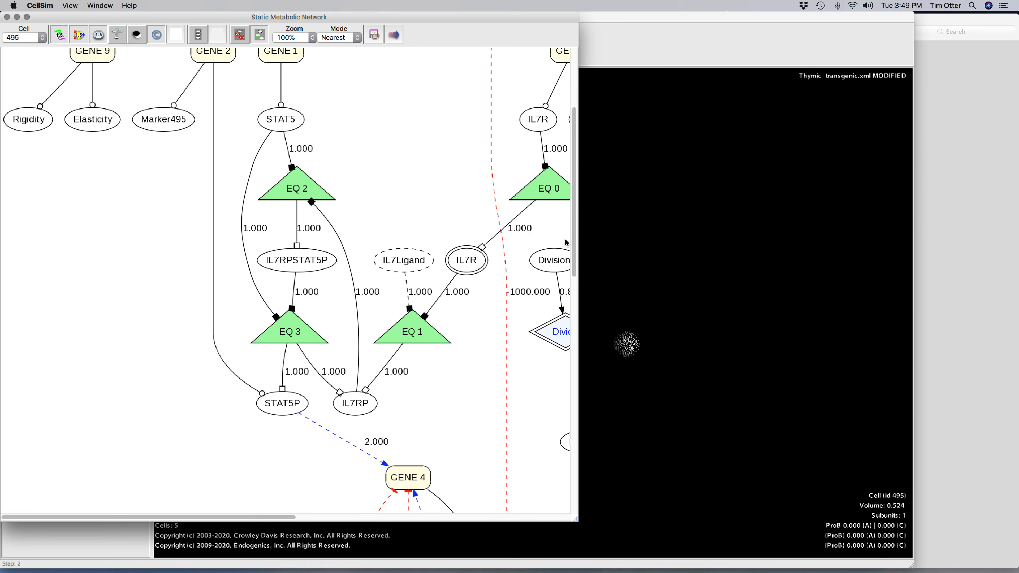
{"action": "left_click_drag", "start_coordinate": [574, 247], "coordinate": [576, 188]}
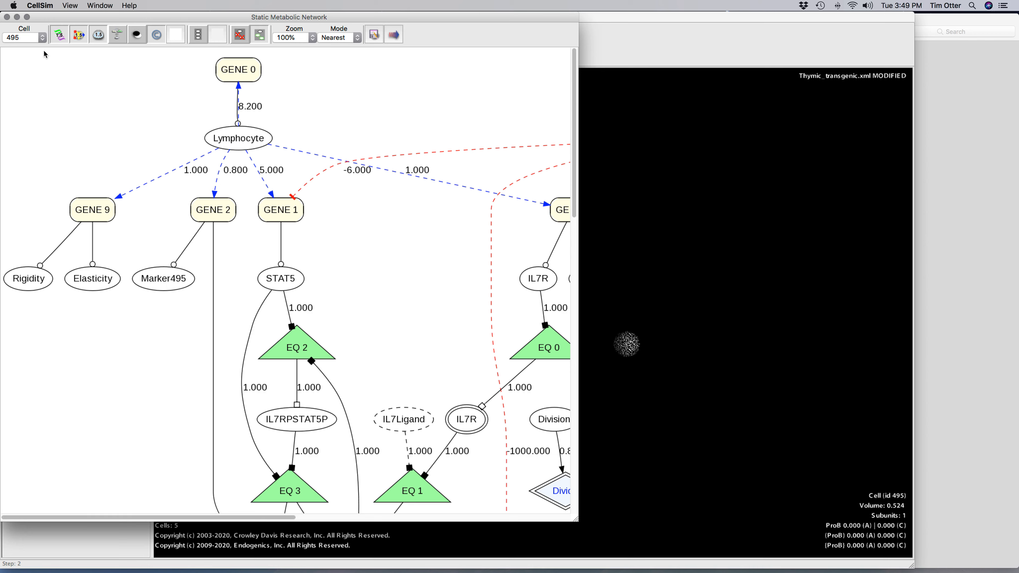
{"action": "left_click", "coordinate": [43, 39]}
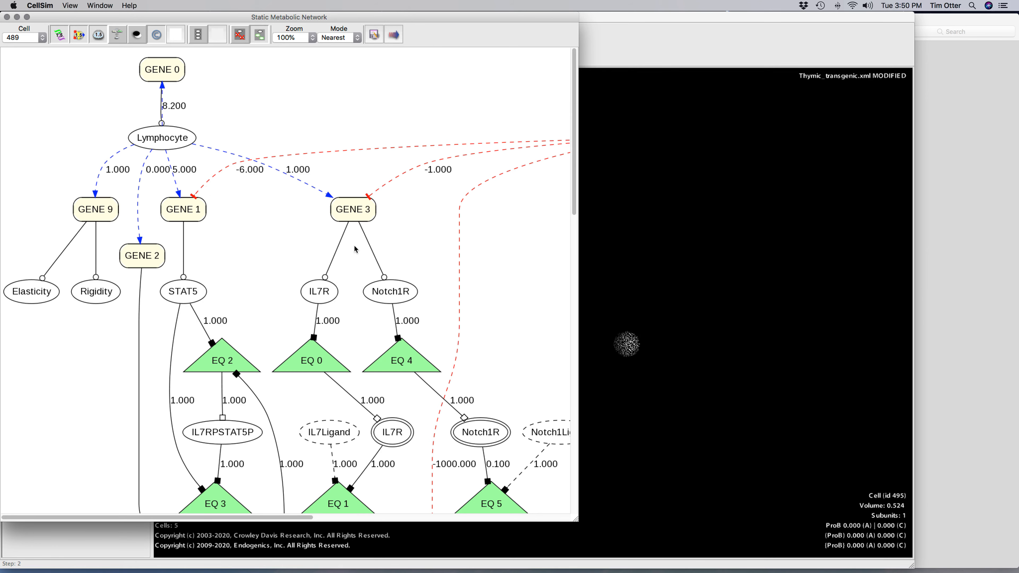
Return to the cell viewer and fast-forward the simulation to step 80.
{"action": "left_click", "coordinate": [619, 228]}
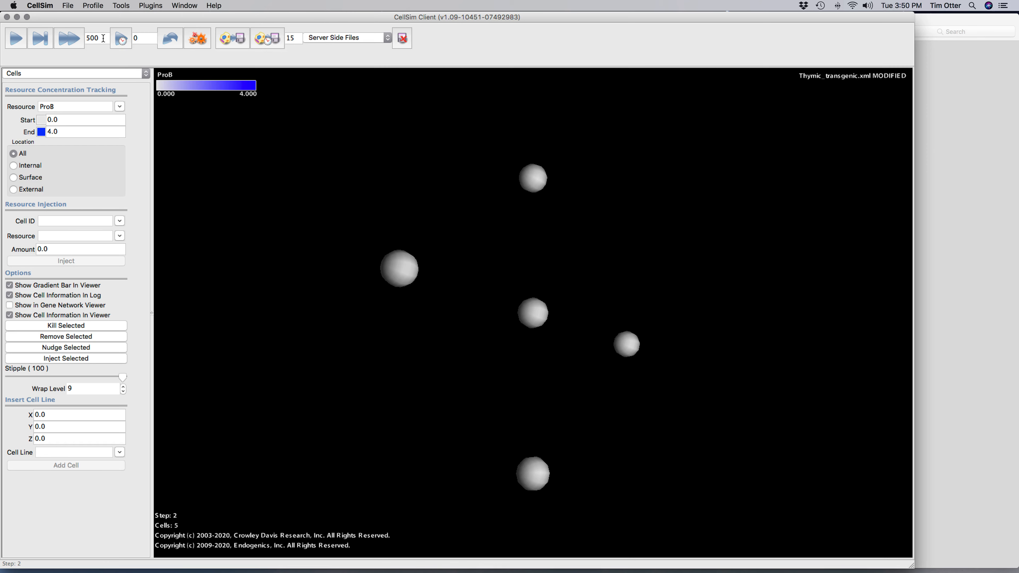
{"action": "double_click", "coordinate": [87, 37]}
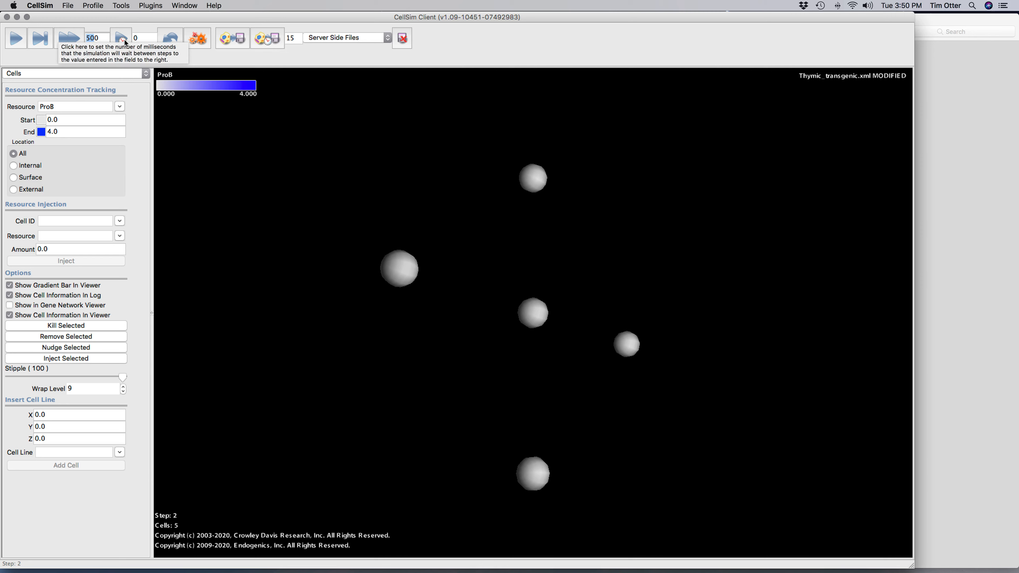
{"action": "type", "text": "80"}
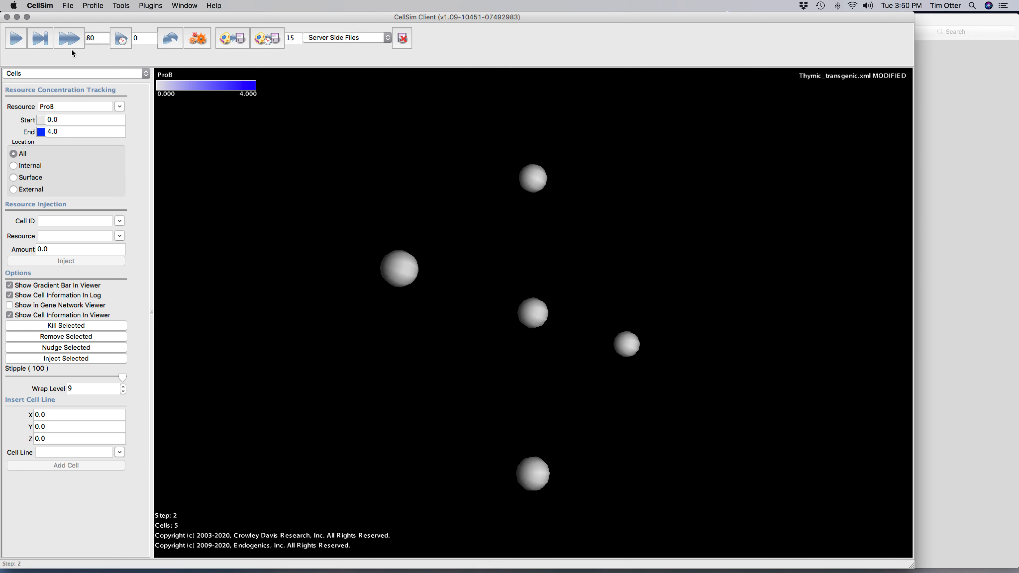
{"action": "left_click", "coordinate": [68, 41]}
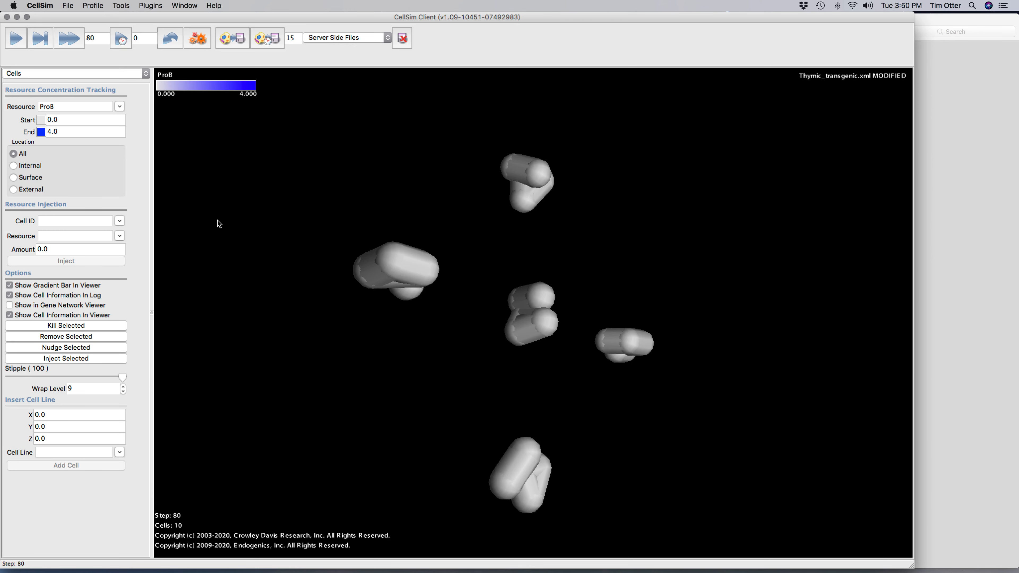
Track the ELP resource to examine its concentration in the cells.
{"action": "left_click", "coordinate": [120, 106]}
{"action": "left_click", "coordinate": [89, 143]}
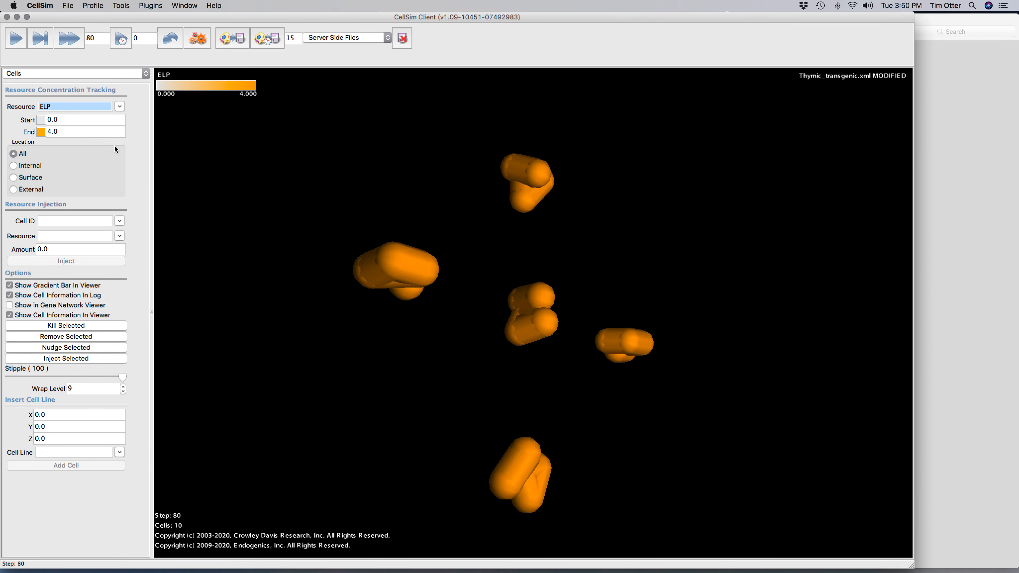
{"action": "left_click", "coordinate": [310, 309]}
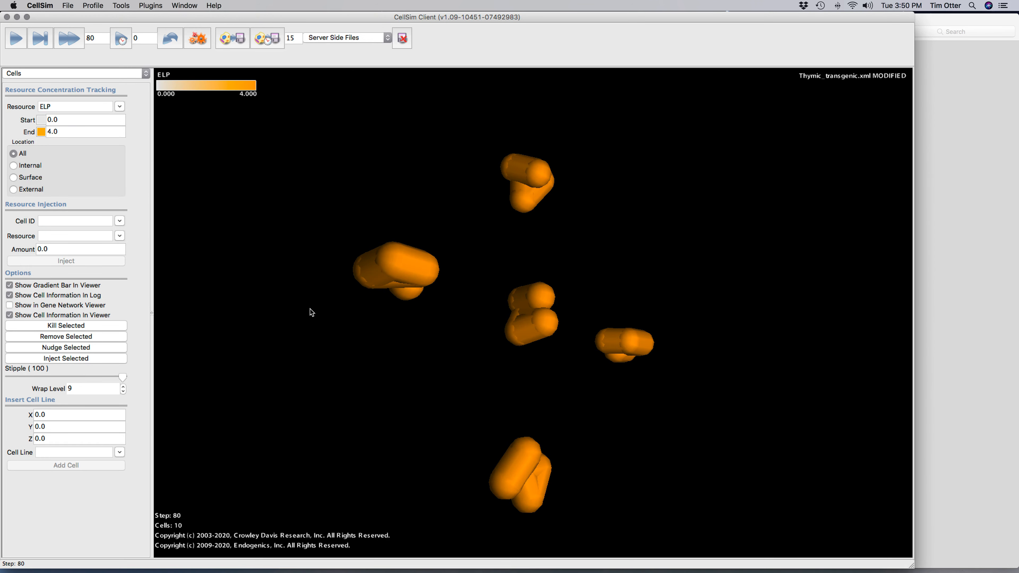
Track the Marker495 resource and set the end color of its gradient to magenta.
{"action": "left_click", "coordinate": [120, 107]}
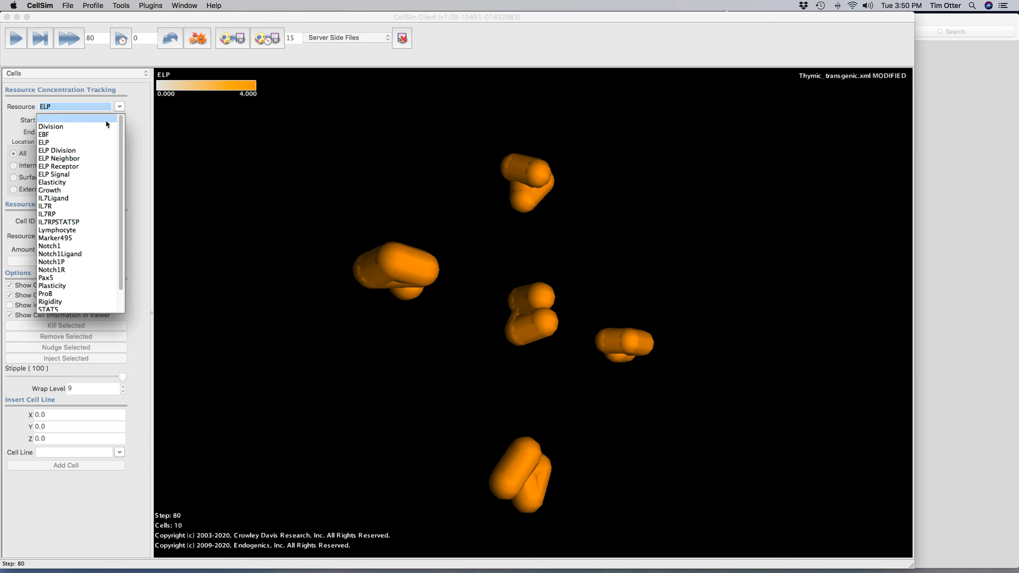
{"action": "left_click", "coordinate": [79, 238]}
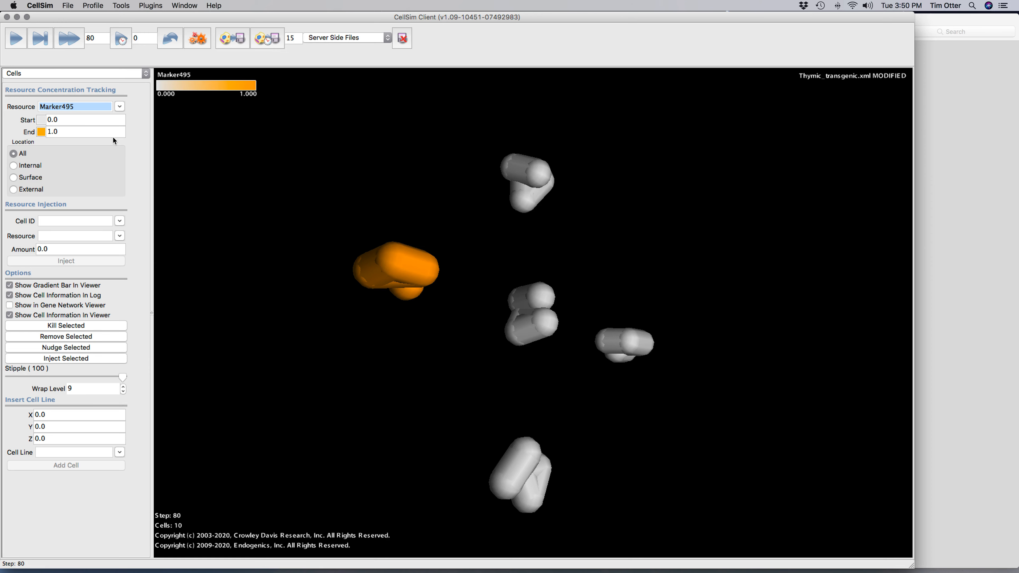
{"action": "left_click", "coordinate": [42, 133]}
{"action": "left_click", "coordinate": [524, 220]}
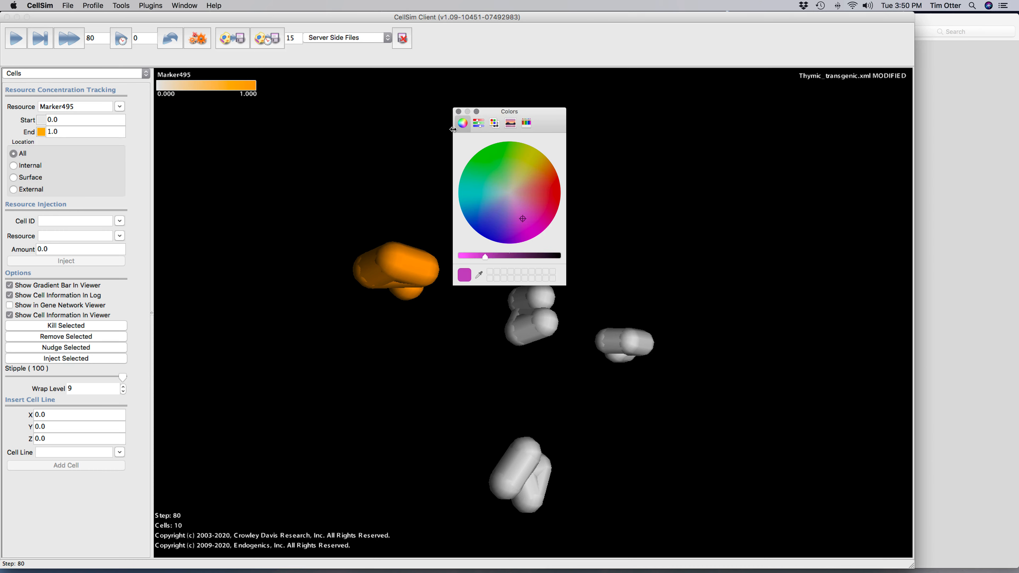
{"action": "left_click", "coordinate": [533, 231]}
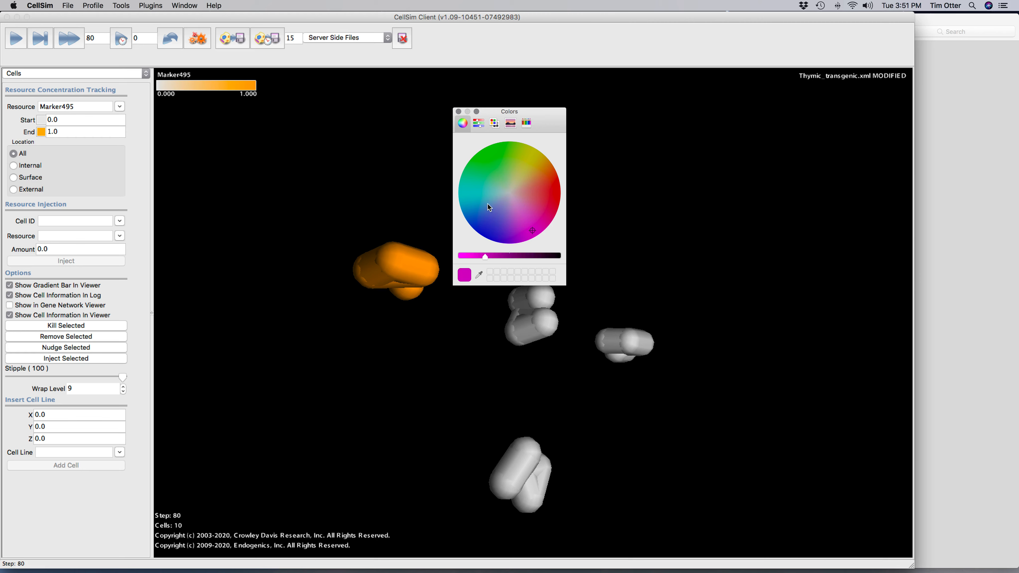
{"action": "left_click", "coordinate": [460, 112]}
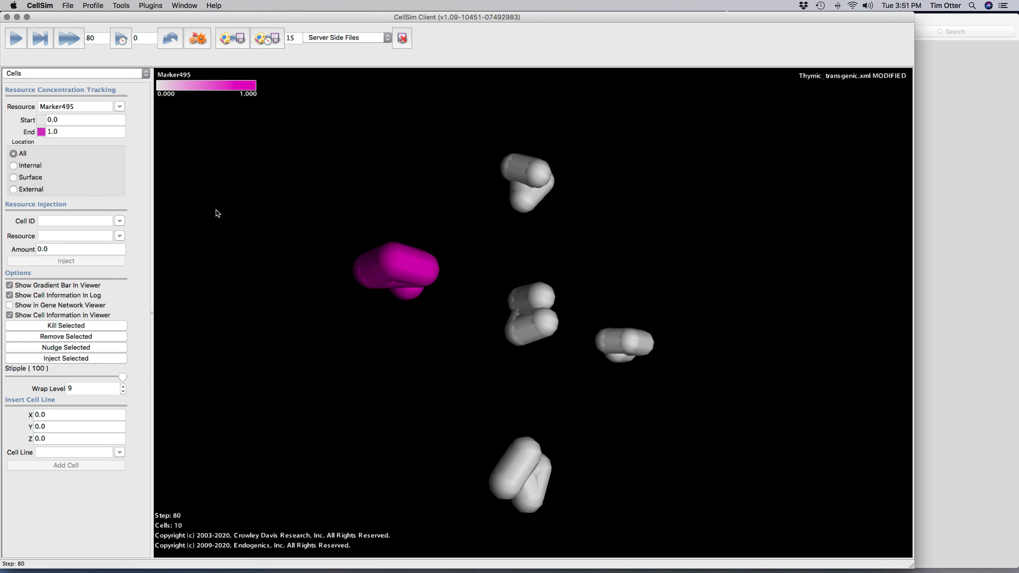
Fast-forward the simulation to step 200 with Marker495 tracked.
{"action": "double_click", "coordinate": [88, 38]}
{"action": "type", "text": "200"}
{"action": "left_click", "coordinate": [73, 42]}
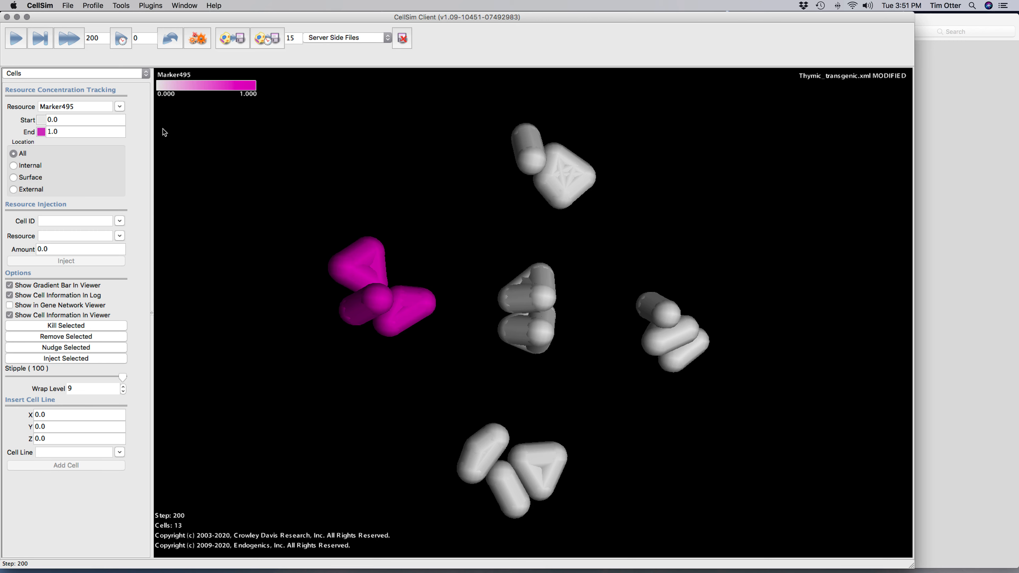
Track ProB followed by TN2 to compare which cells in each cluster express them.
{"action": "left_click", "coordinate": [121, 107]}
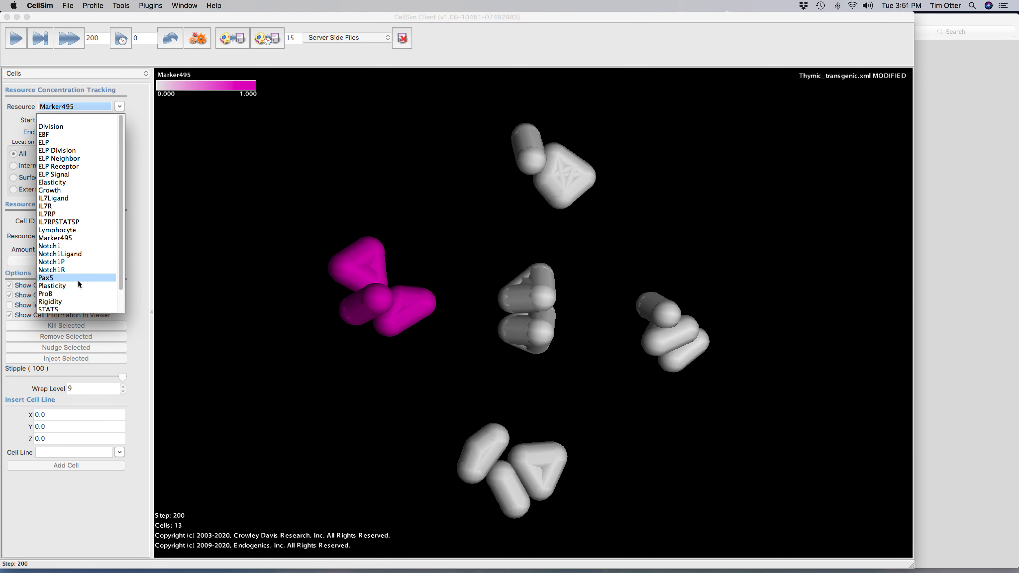
{"action": "left_click", "coordinate": [73, 294]}
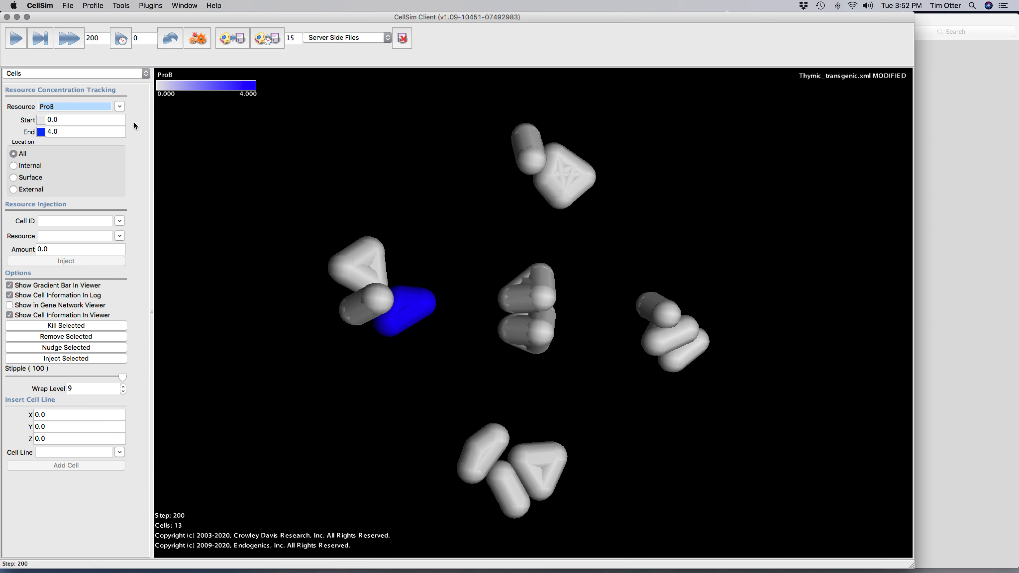
{"action": "left_click", "coordinate": [120, 106]}
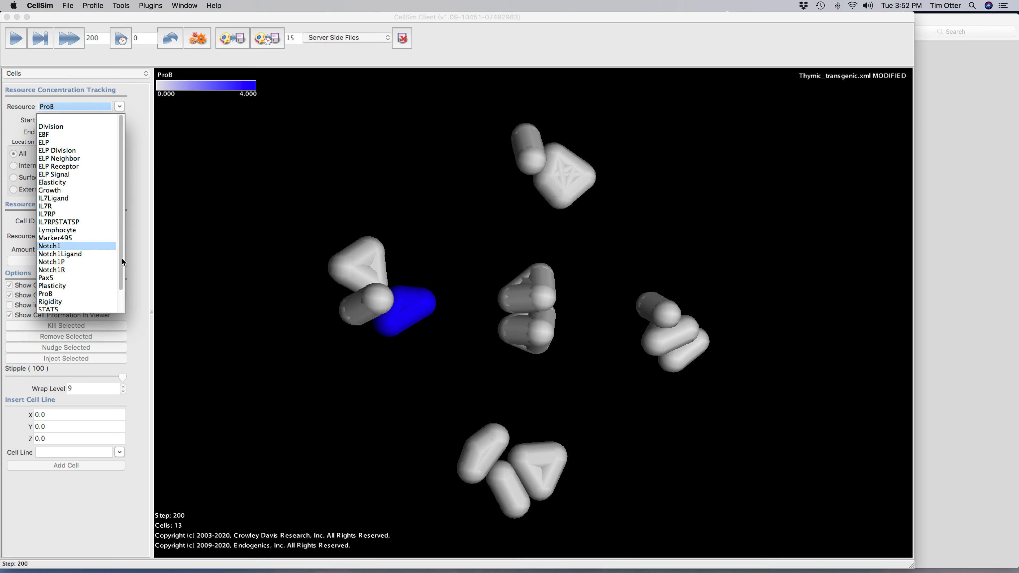
{"action": "scroll", "coordinate": [122, 259], "scroll_direction": "down", "scroll_amount": 3}
{"action": "left_click", "coordinate": [64, 301]}
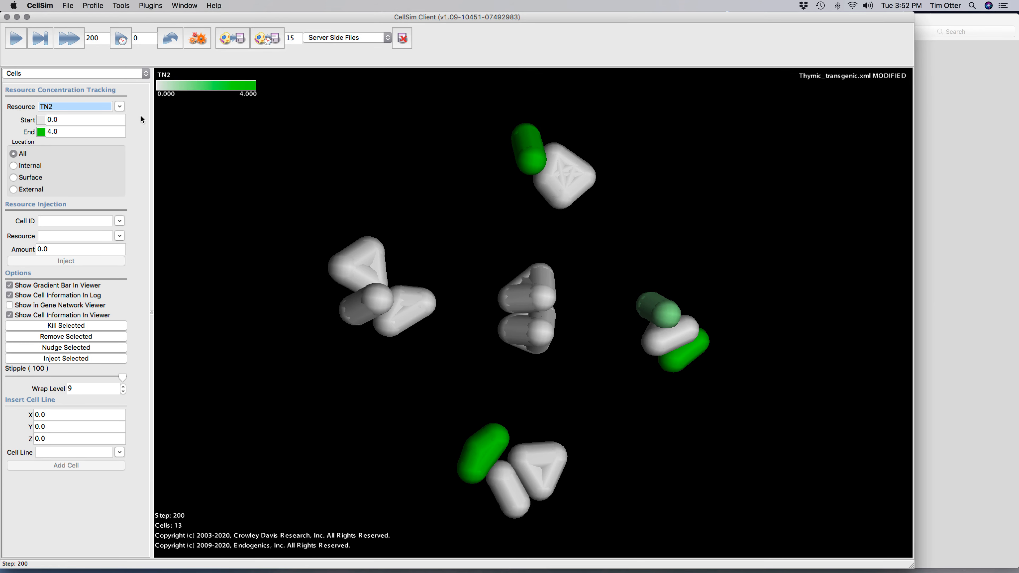
Fast-forward the simulation to step 500 with TN2 tracked.
{"action": "left_click", "coordinate": [89, 37]}
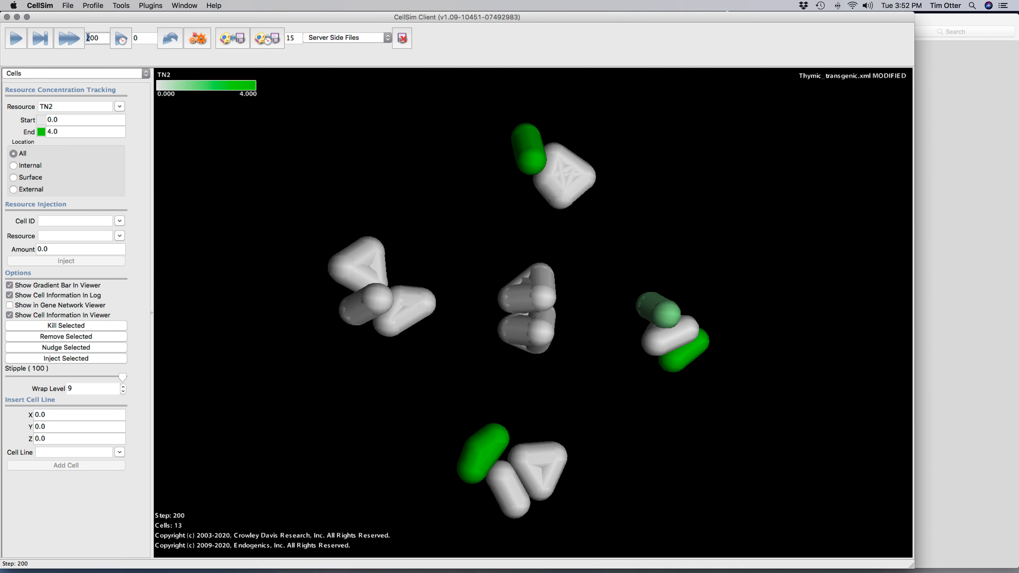
{"action": "type", "text": "5"}
{"action": "left_click", "coordinate": [70, 42]}
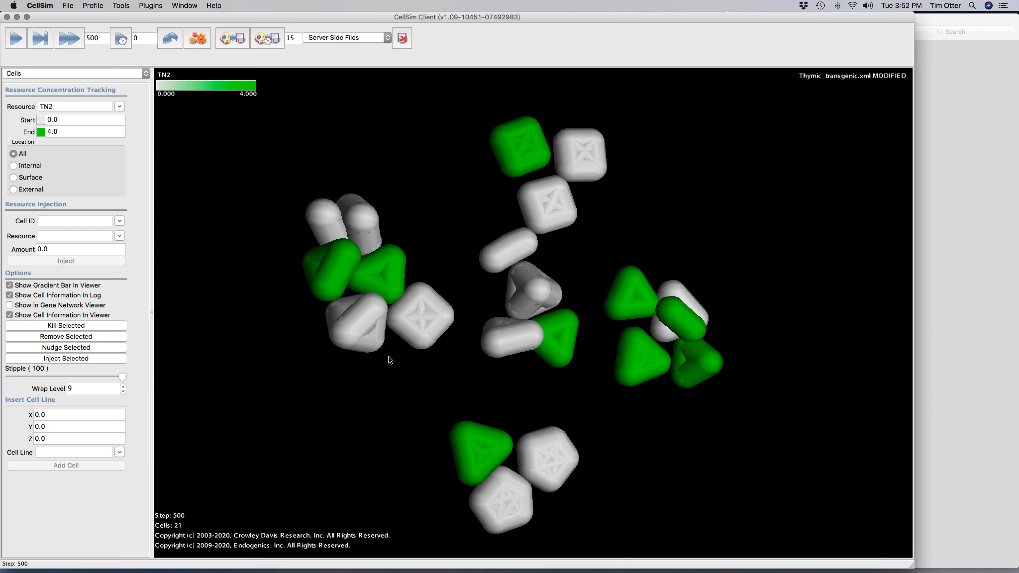
Track Marker495, TN2 and ProB in turn to compare which cells of the marked lineage express each cell-type resource.
{"action": "left_click", "coordinate": [120, 107]}
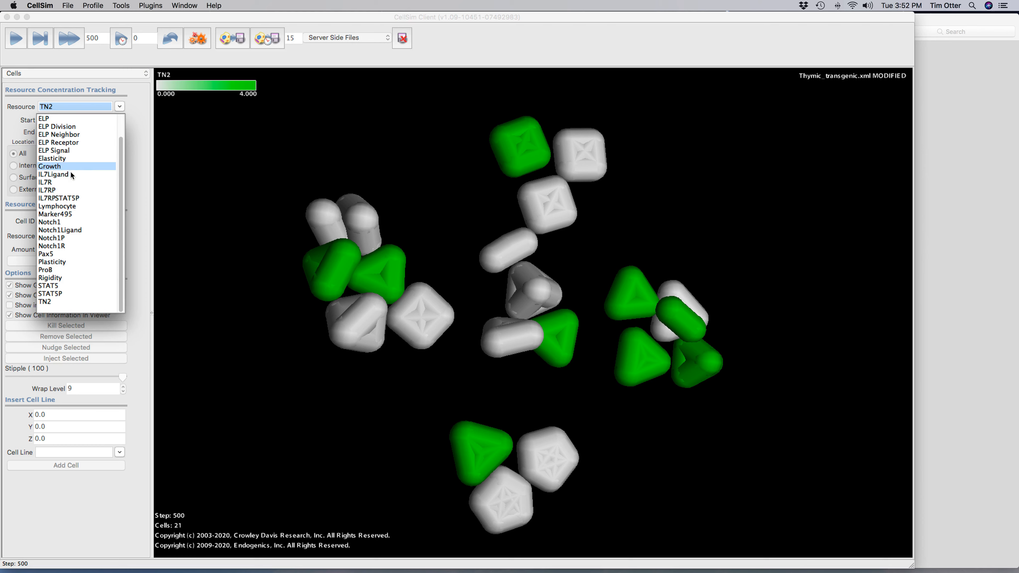
{"action": "left_click", "coordinate": [75, 215]}
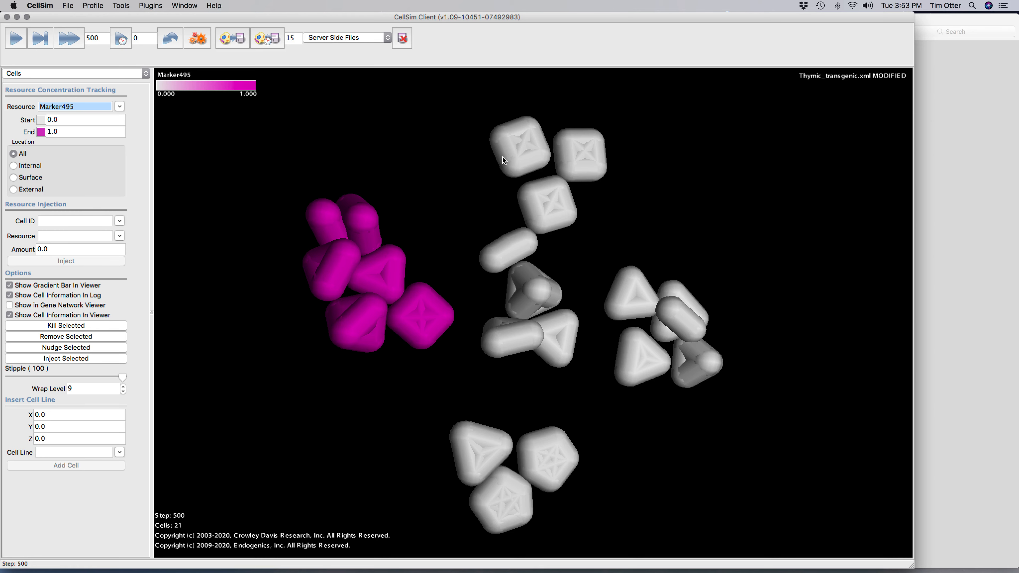
{"action": "left_click", "coordinate": [120, 107]}
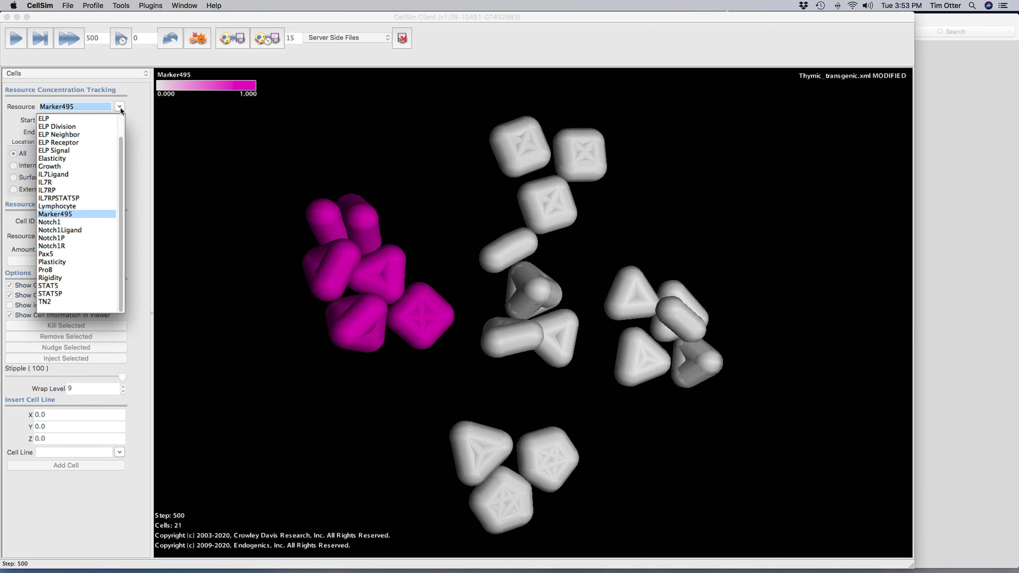
{"action": "left_click", "coordinate": [79, 309]}
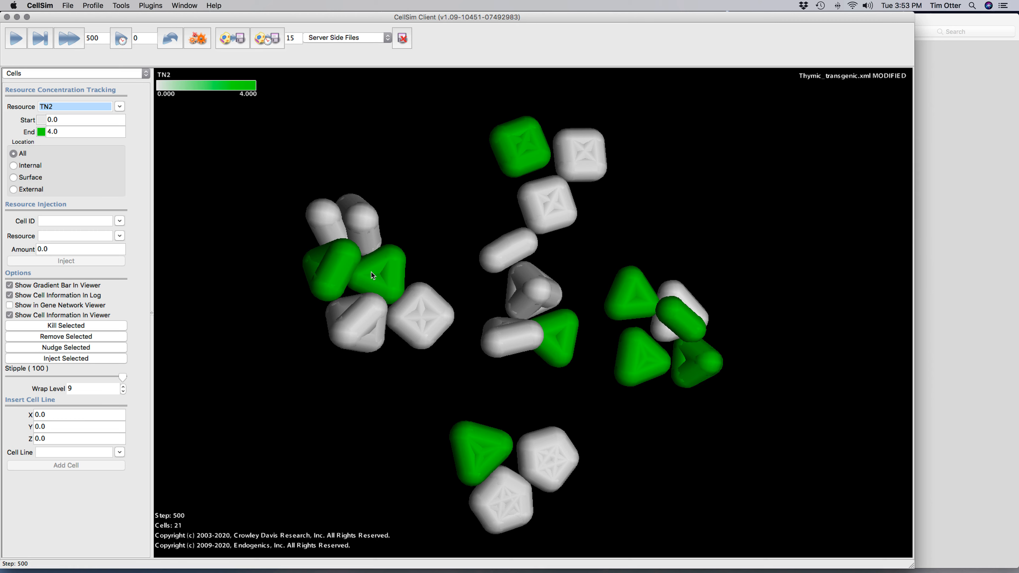
{"action": "left_click", "coordinate": [120, 107]}
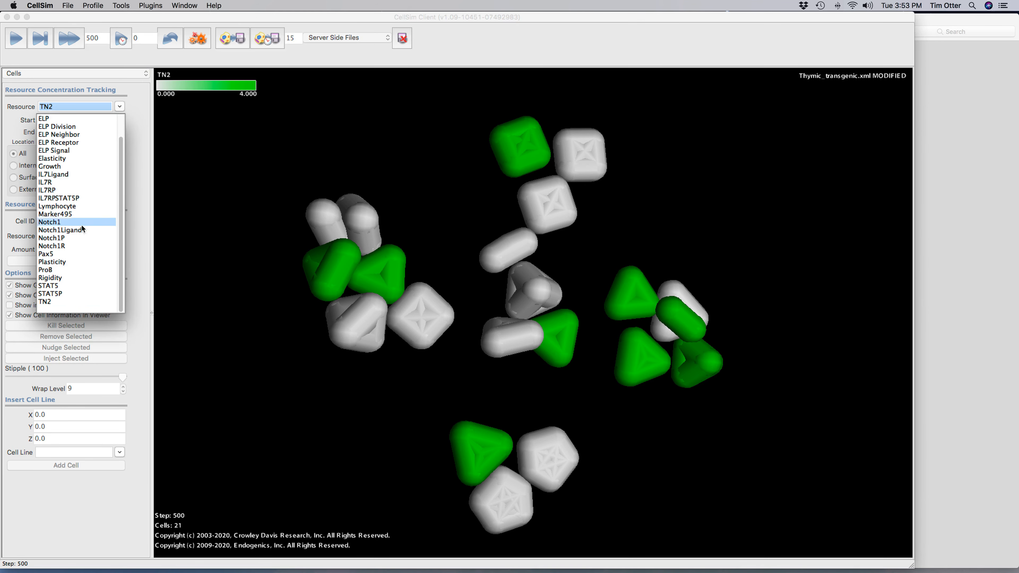
{"action": "left_click", "coordinate": [80, 270]}
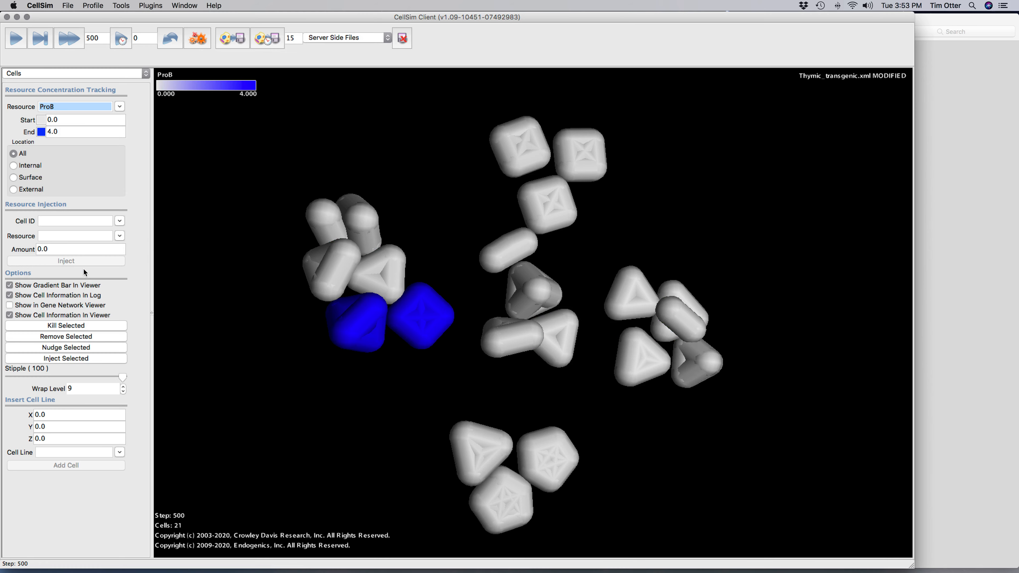